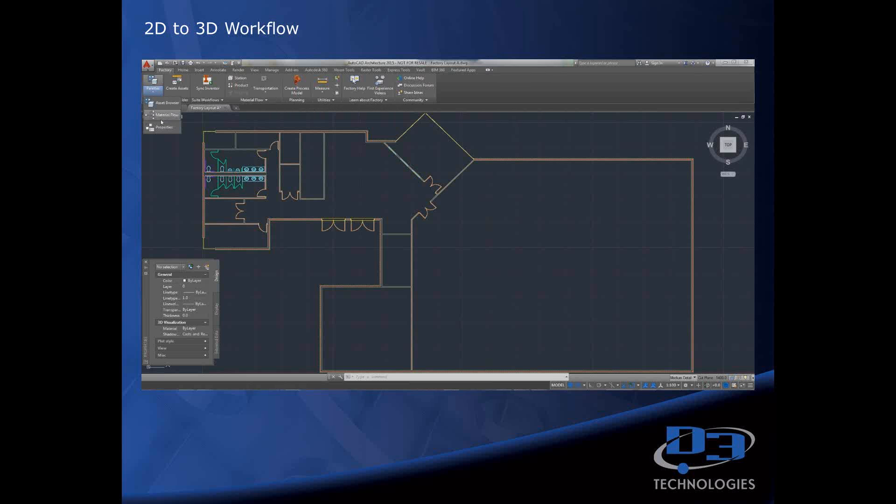
Open the Asset Browser palette and shift it slightly inward over the factory floor plan.
left_click(164, 103)
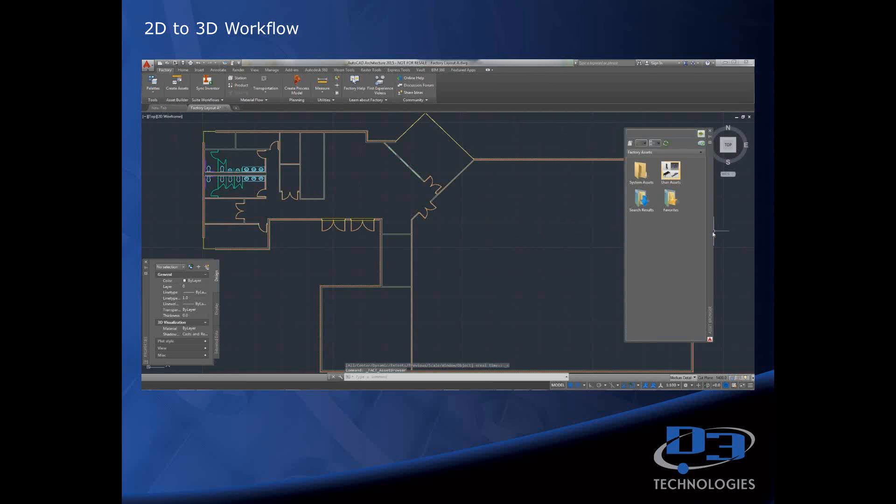
left_click_drag(713, 234, 694, 241)
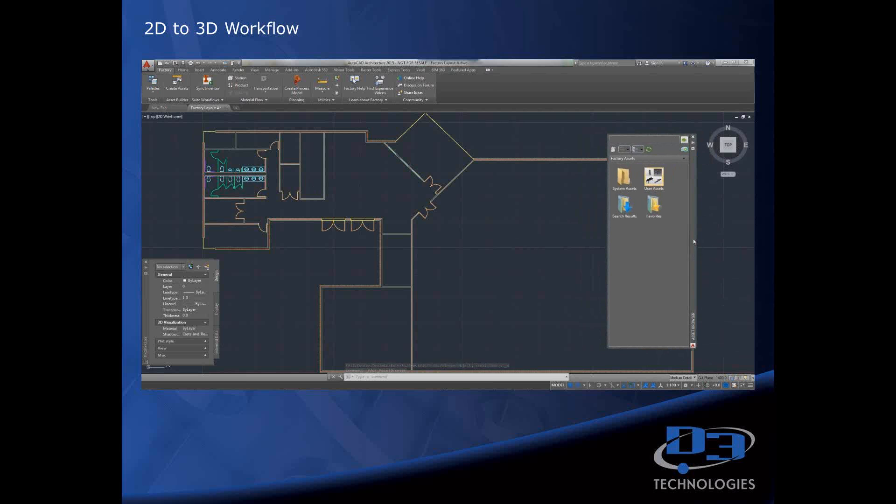
right_click(694, 241)
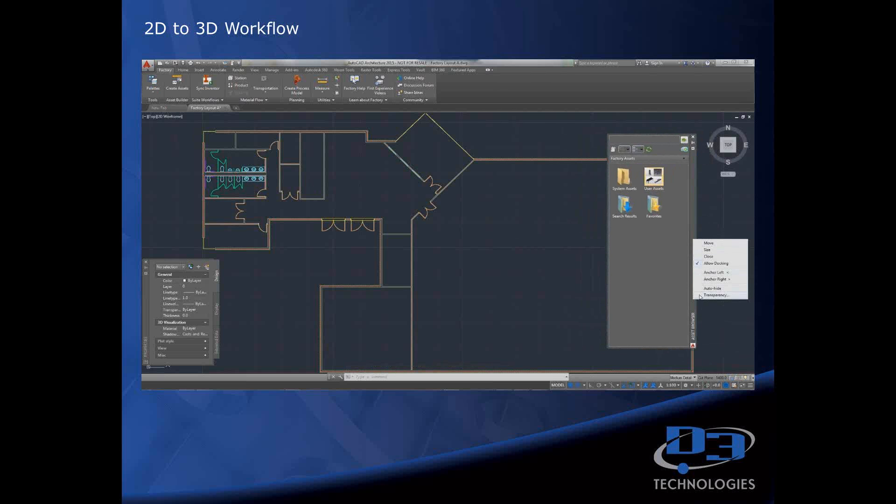
left_click(694, 231)
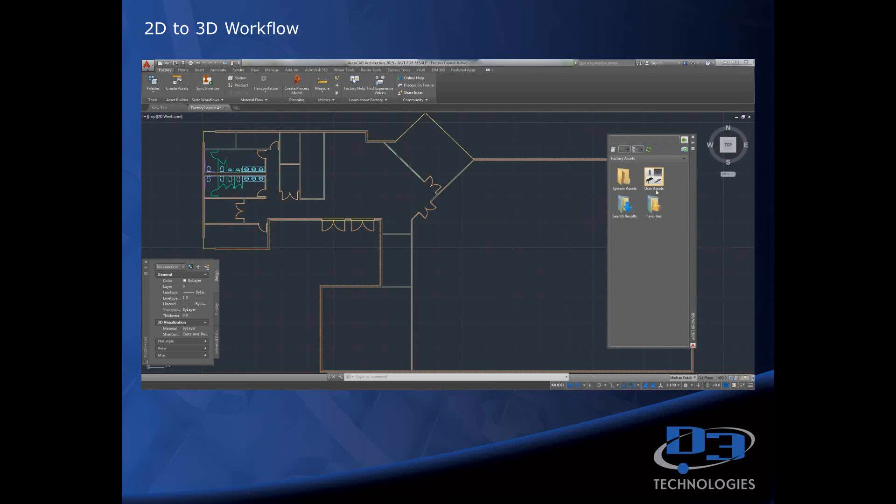
Preview the Straight Belt Conveyor from the Belt conveyors in System Assets, rotate its 3D model, and close the preview.
double_click(623, 178)
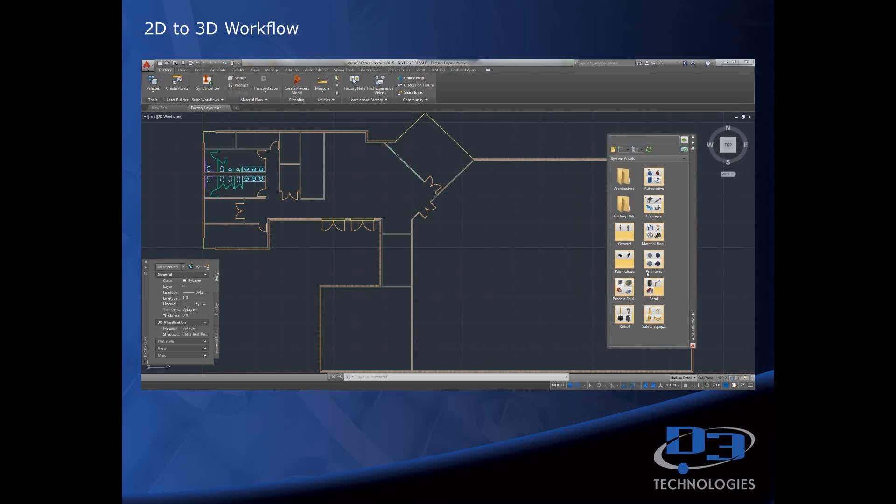
left_click(652, 207)
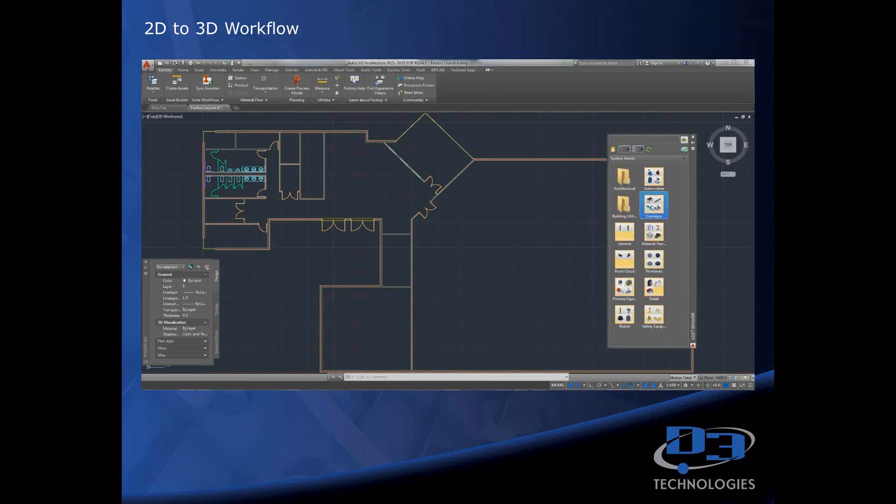
double_click(652, 207)
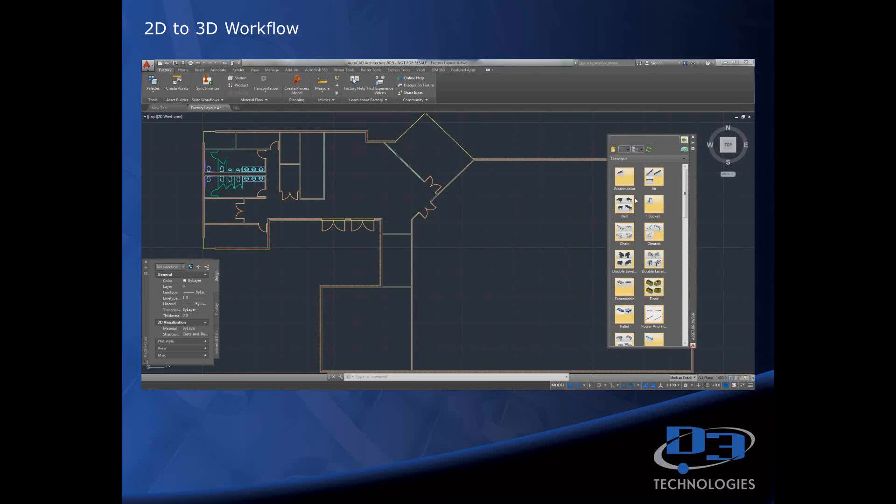
double_click(629, 205)
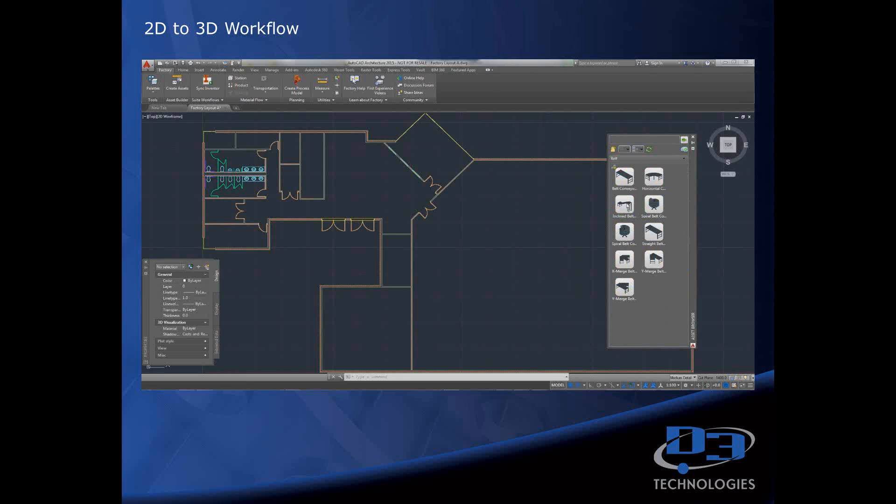
mouse_move(629, 205)
mouse_move(654, 236)
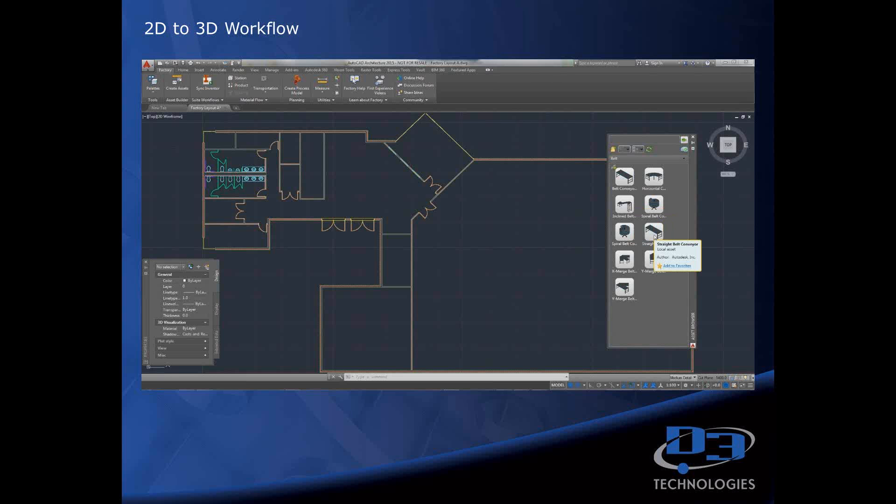
right_click(655, 237)
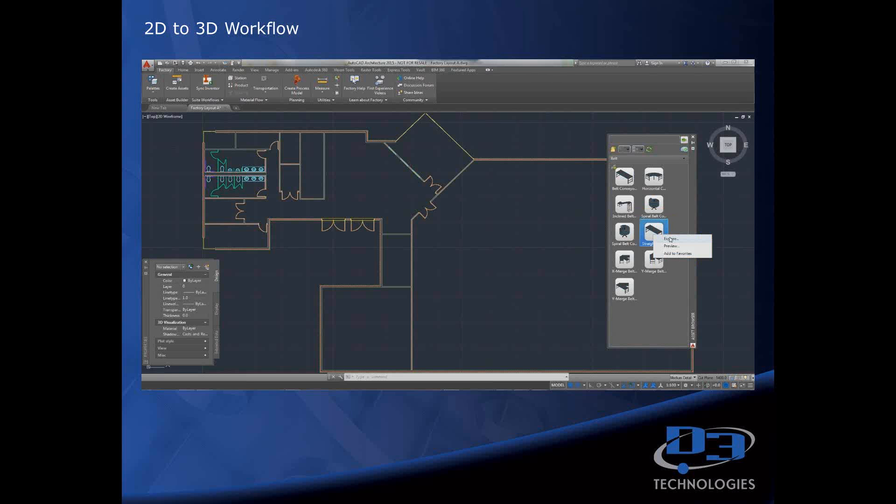
left_click(671, 246)
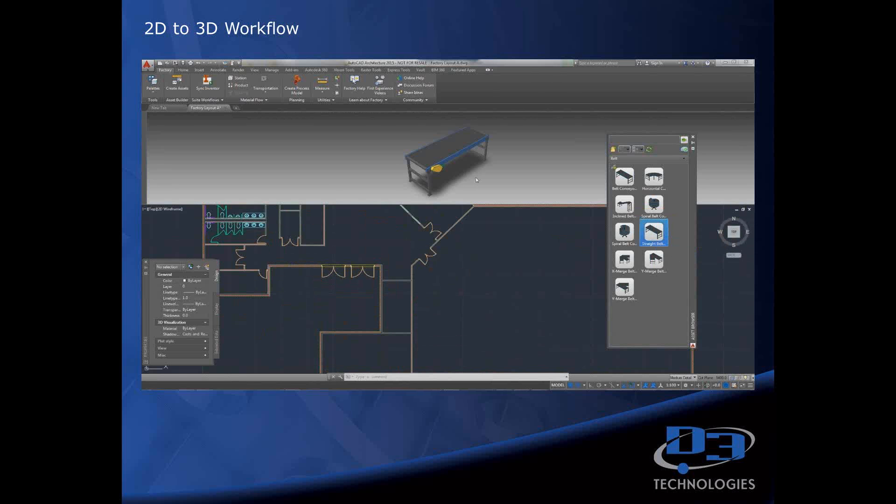
left_click_drag(476, 177, 497, 175)
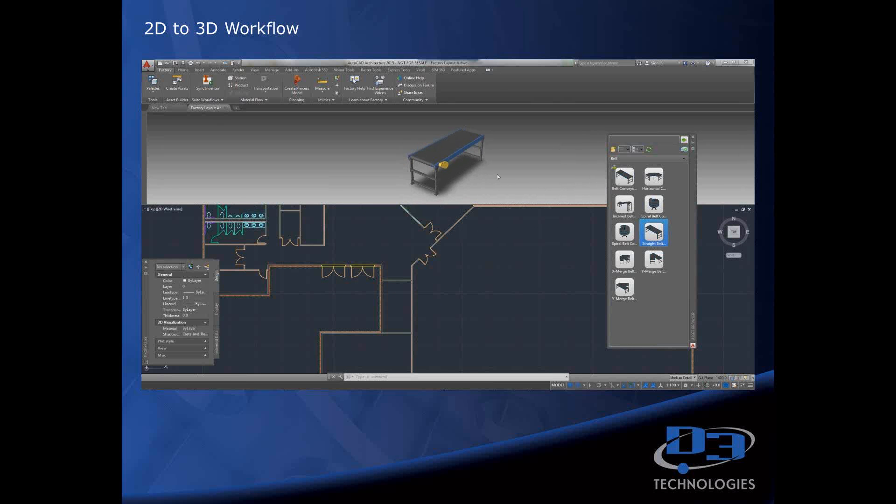
left_click(143, 116)
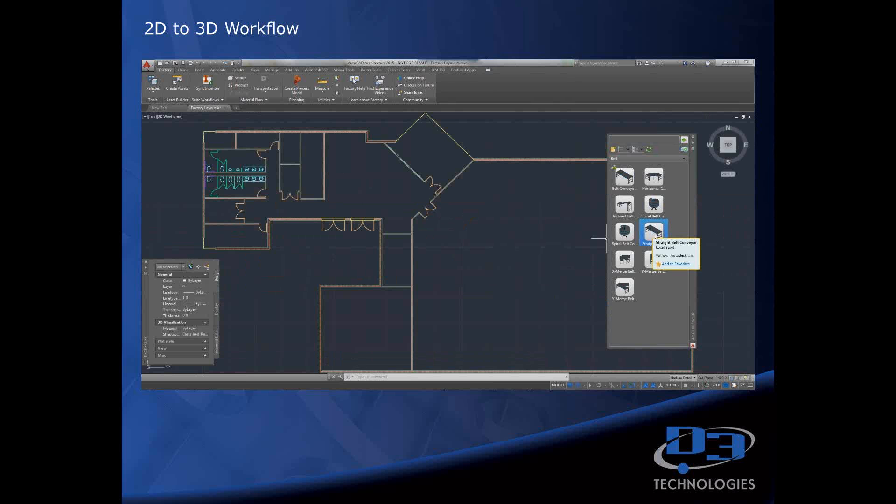
Download the AC Recharge And Recovery Machine cloud asset from the Automotive category of System Assets.
left_click(614, 150)
left_click(614, 151)
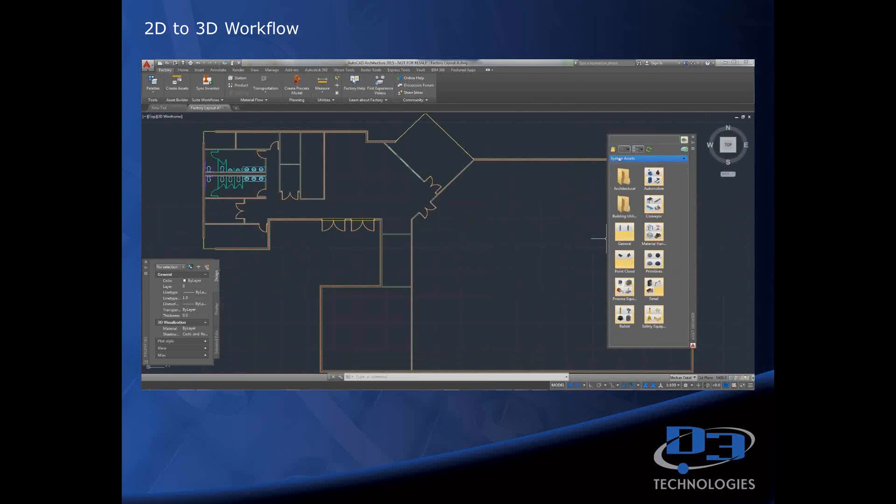
double_click(653, 180)
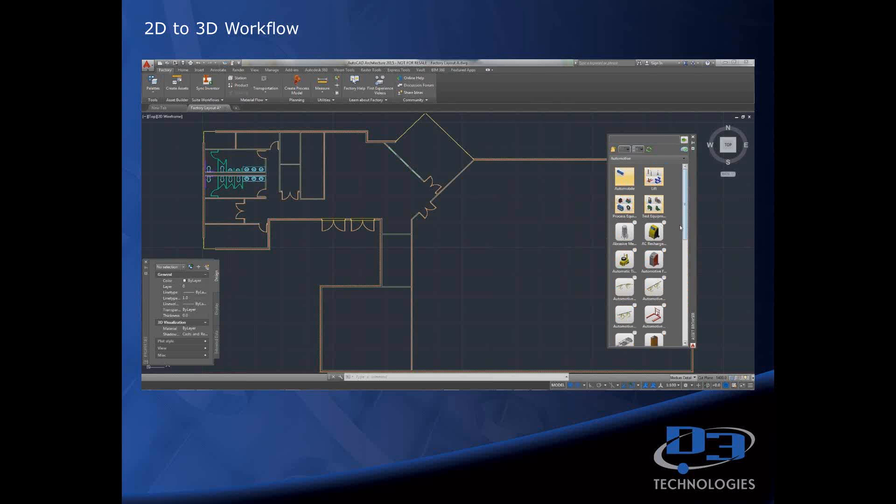
mouse_move(665, 228)
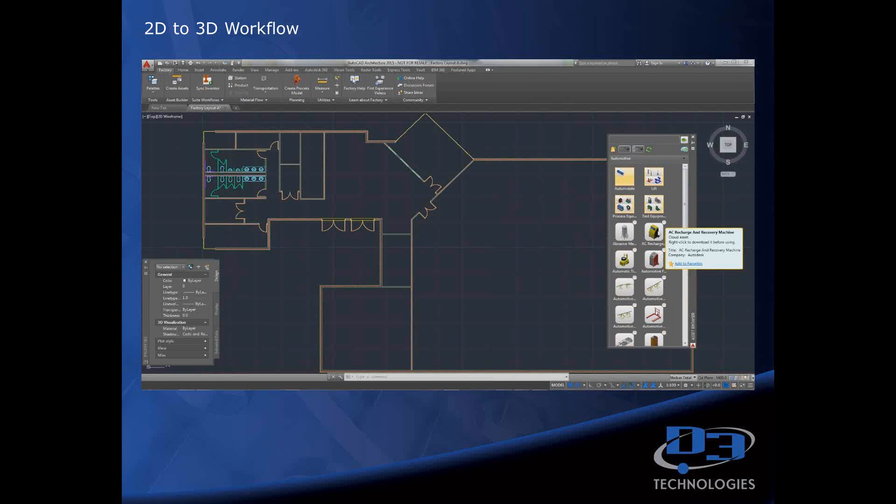
right_click(659, 234)
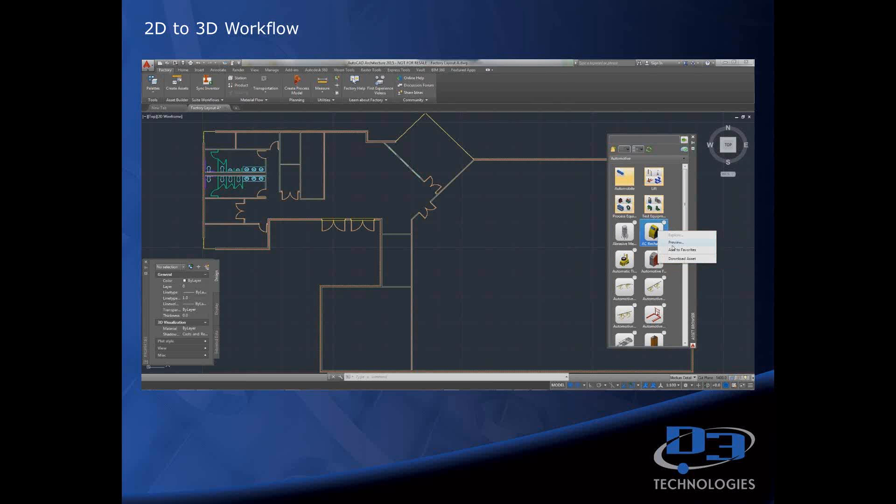
left_click(673, 259)
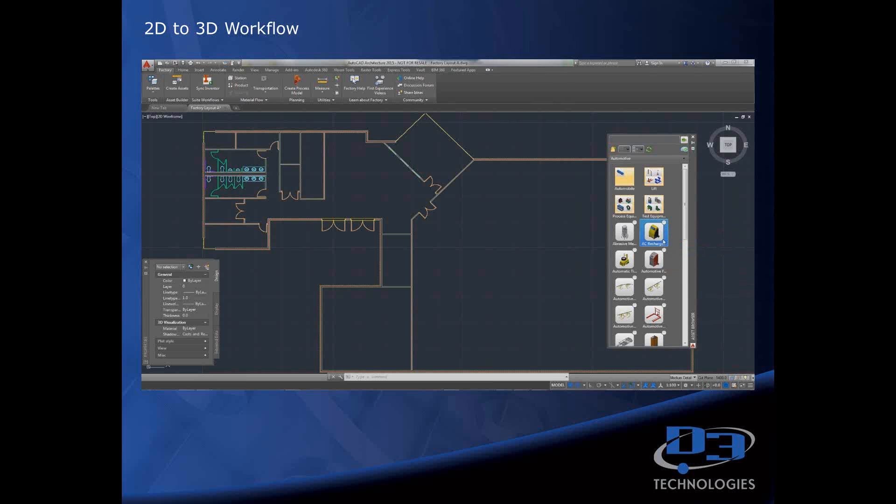
mouse_move(663, 242)
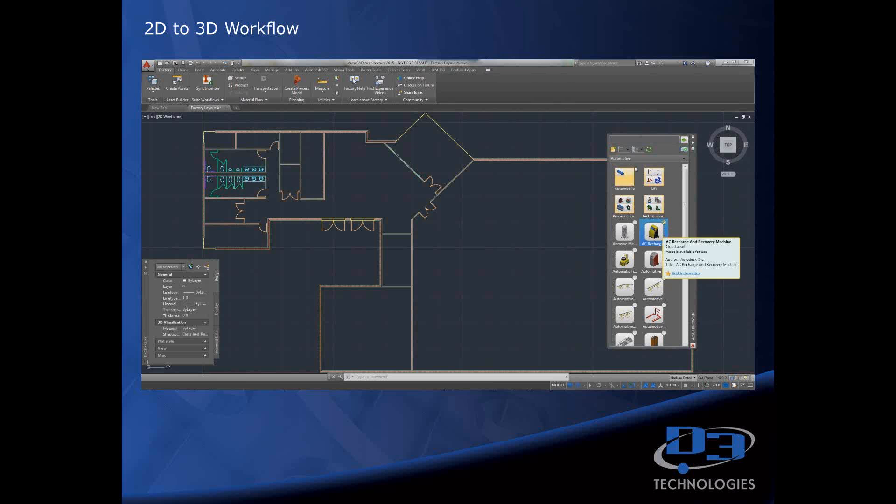
Look through the folders of the User Assets library and return to the top level of Factory Assets.
left_click(614, 149)
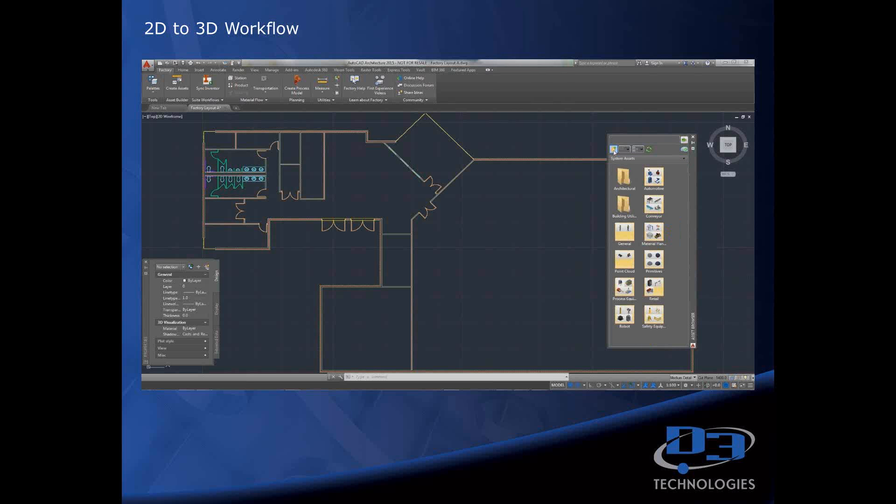
left_click(614, 150)
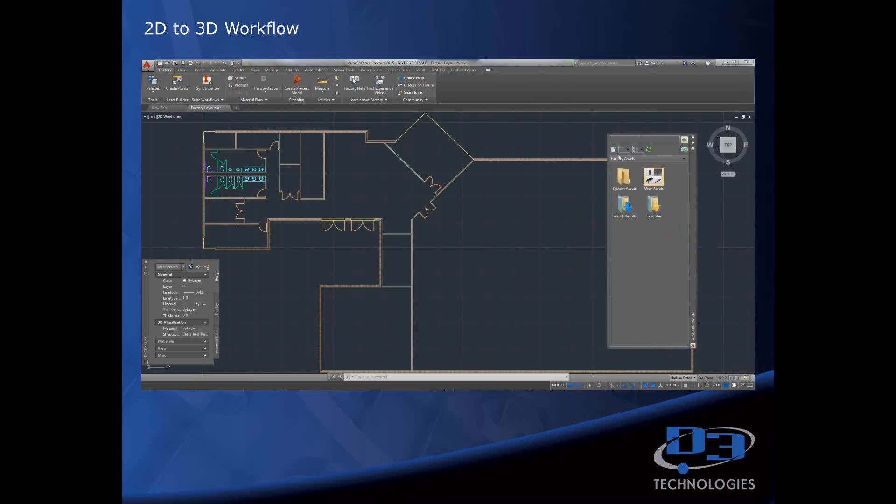
double_click(653, 182)
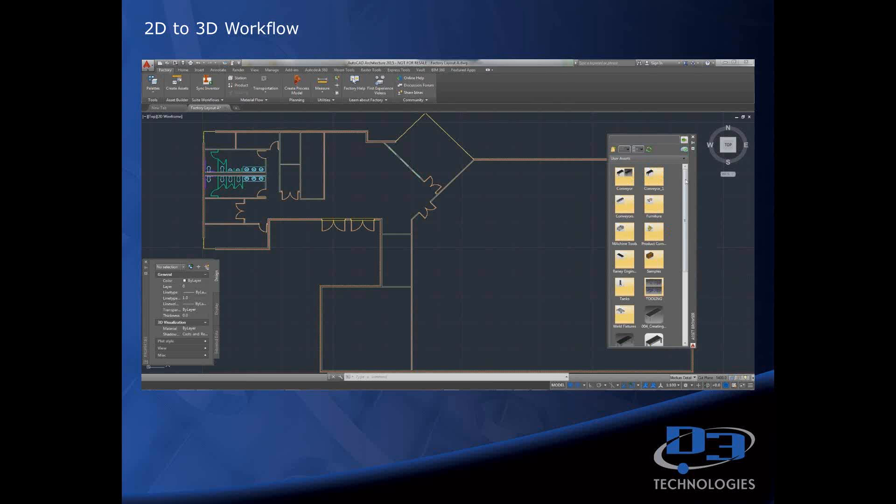
left_click_drag(686, 181, 685, 201)
left_click(613, 150)
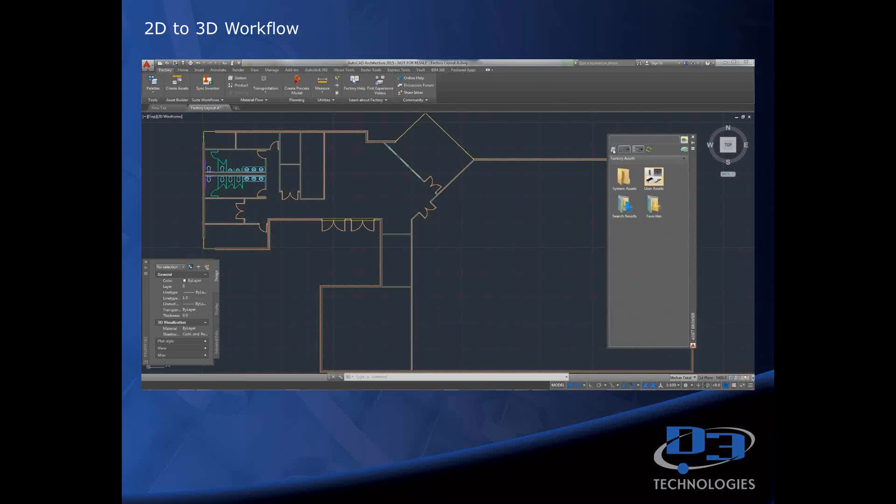
Place a Straight Belt Conveyor from the system Belt conveyors in the large open hall, with the default rotation of 0.
double_click(626, 183)
left_click(655, 209)
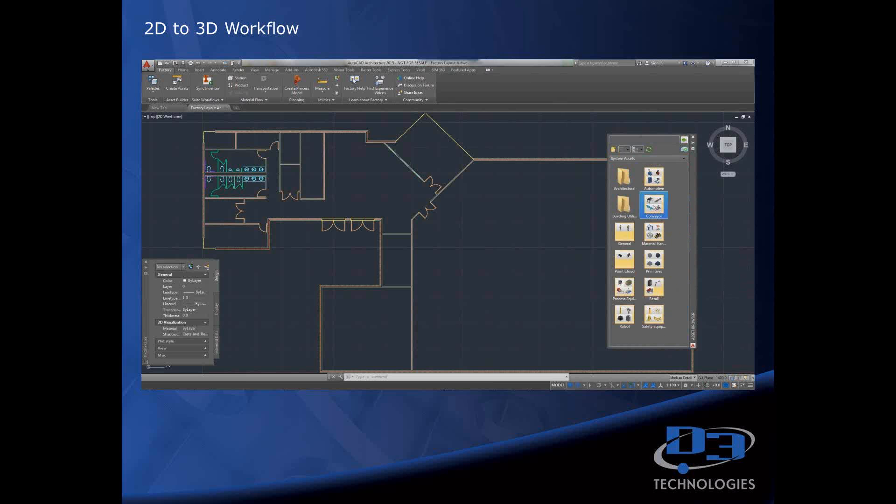
double_click(656, 207)
double_click(625, 206)
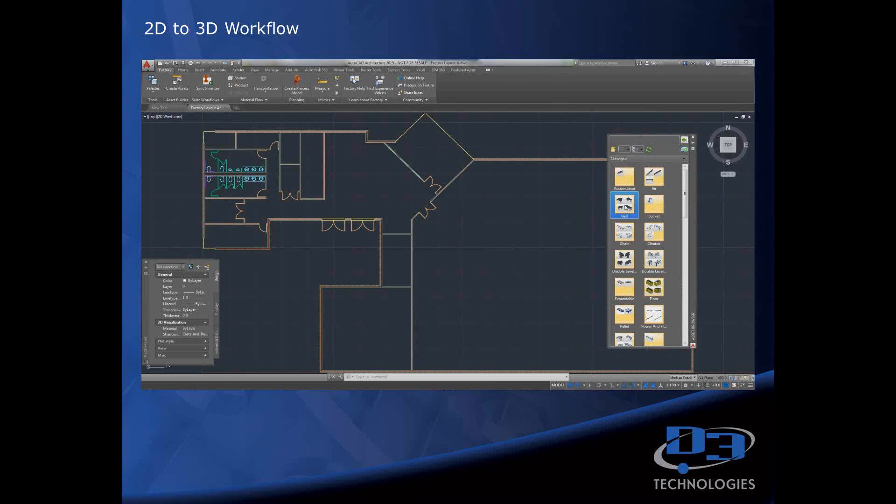
mouse_move(626, 207)
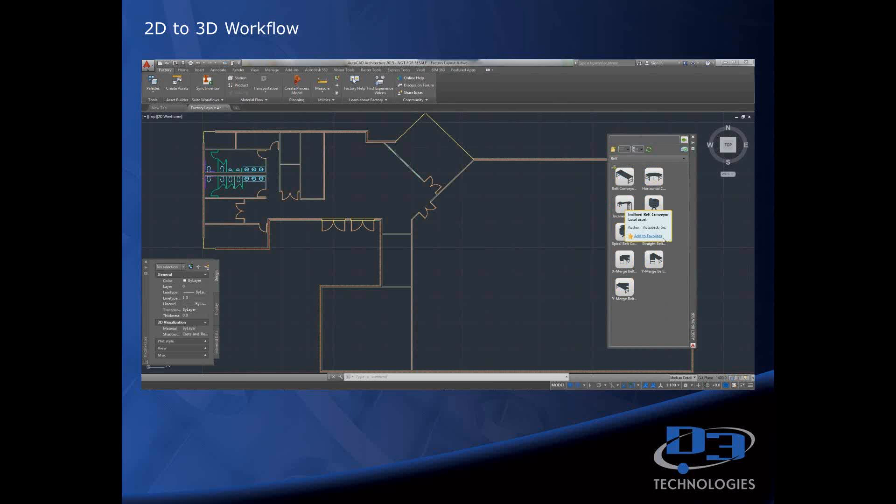
left_click(655, 231)
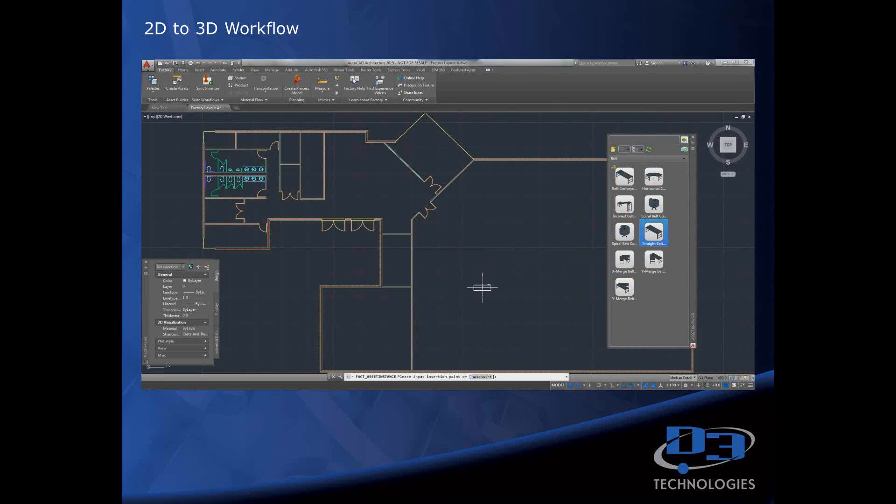
left_click(478, 285)
key("Return")
Set the conveyor's basepoint to its lower-left corner and place a second one at the first conveyor's lower-right corner with rotation 0.
right_click(500, 281)
left_click(513, 307)
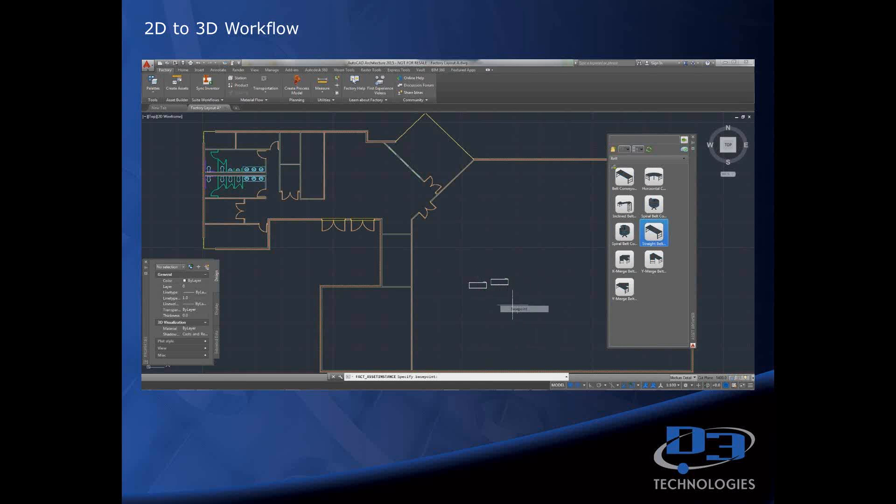
scroll(479, 292, "up", 6)
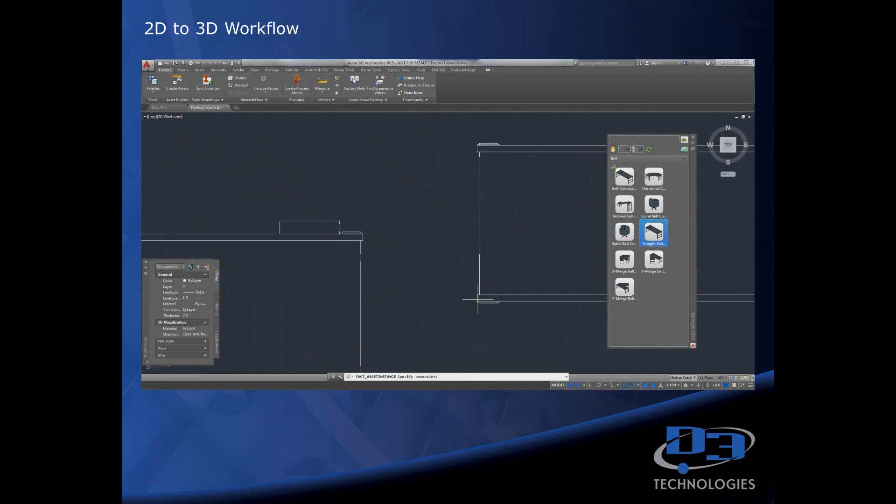
left_click(508, 224)
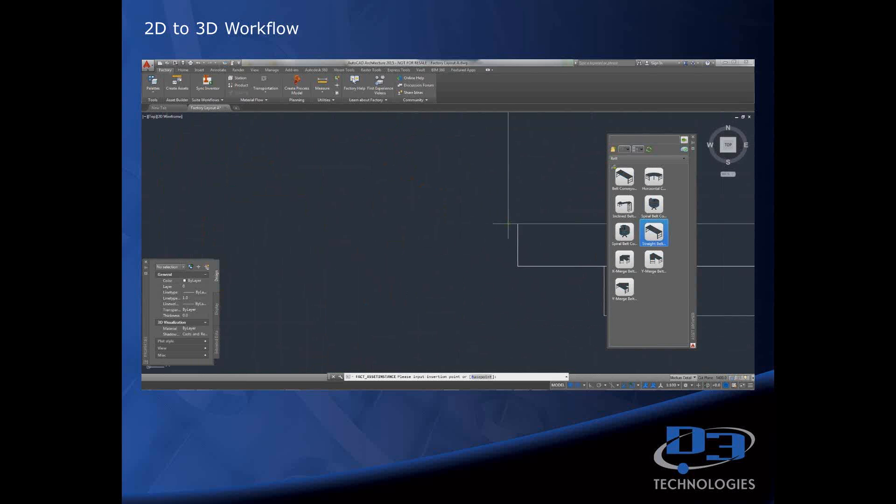
scroll(434, 267, "down", 8)
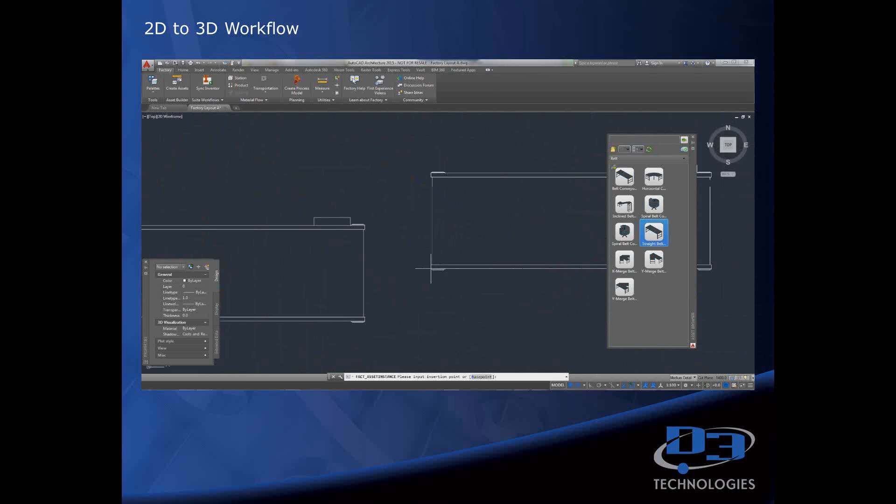
scroll(431, 268, "up", 6)
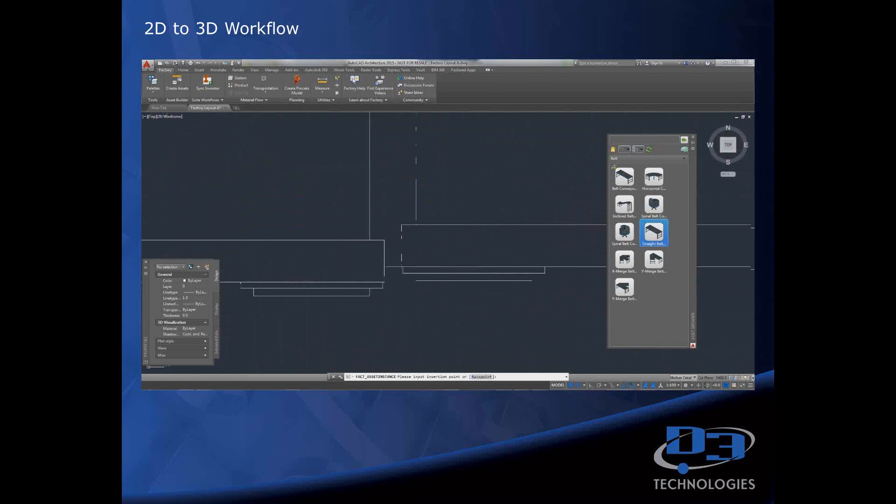
left_click(384, 282)
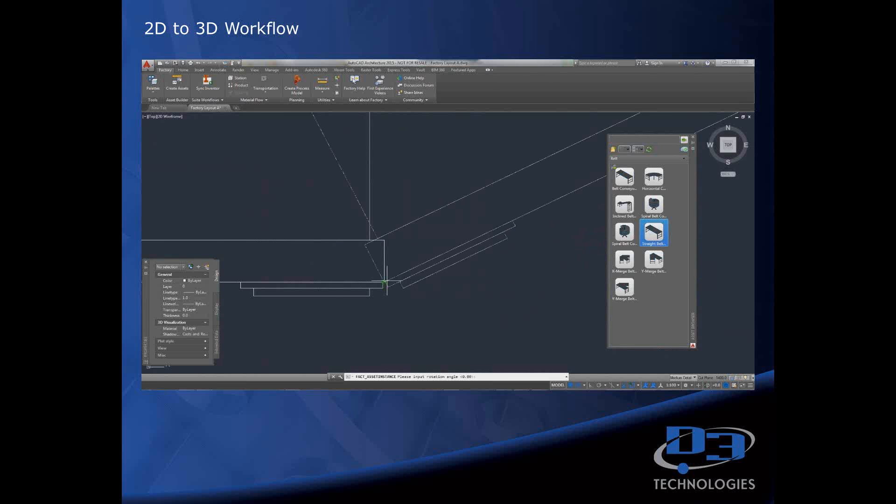
key("Return")
Add a third and a fourth Straight Belt Conveyor to the row, each starting at the previous one's lower-right corner with rotation 0.
scroll(404, 289, "down", 10)
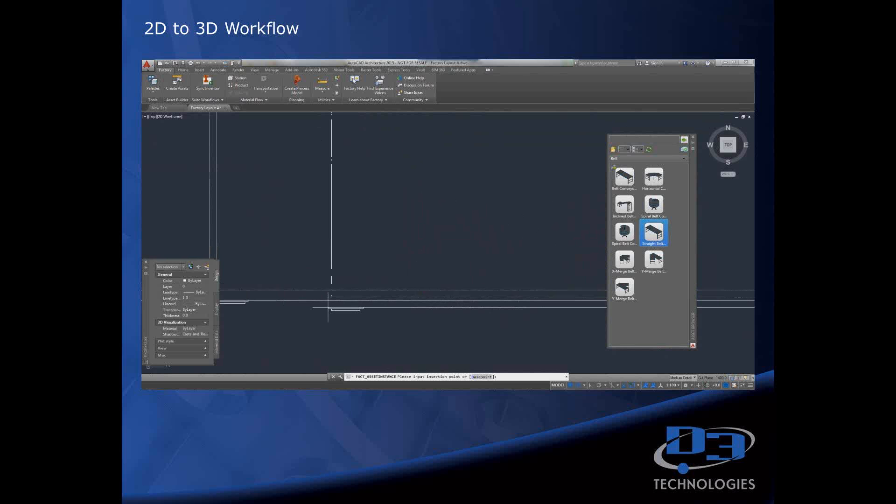
scroll(362, 301, "up", 8)
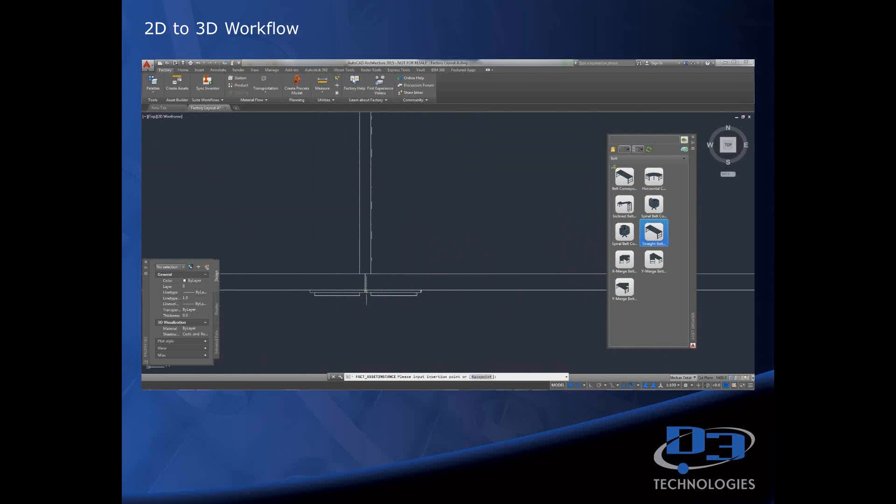
scroll(418, 303, "down", 10)
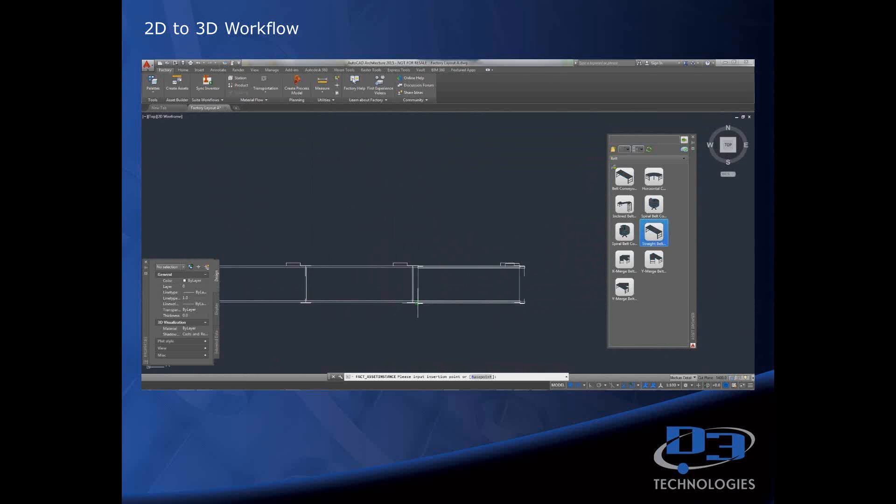
scroll(417, 302, "down", 4)
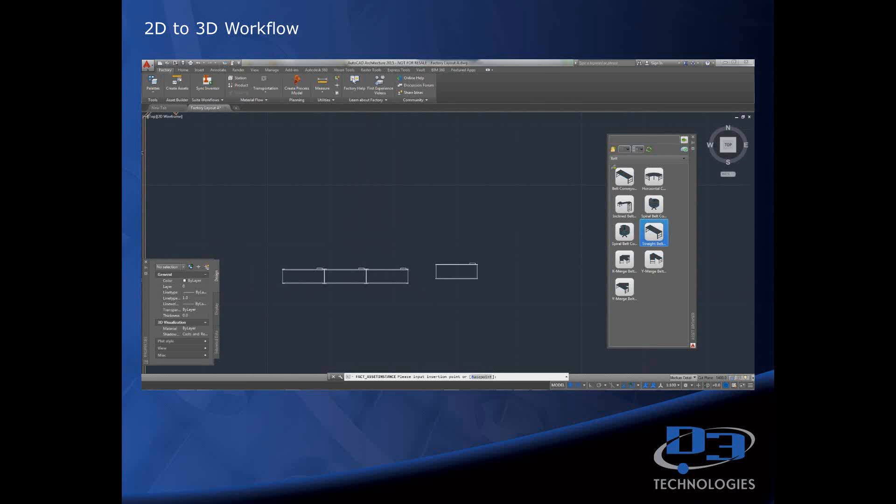
scroll(435, 279, "up", 4)
scroll(369, 295, "up", 7)
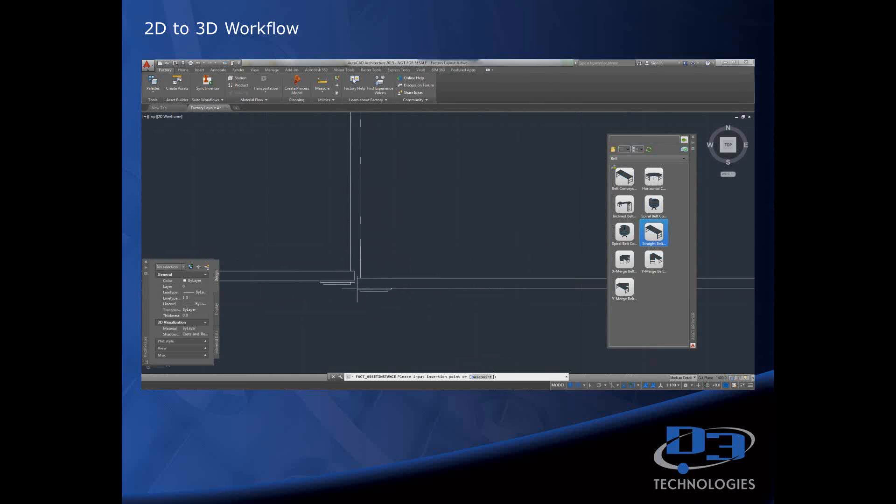
scroll(358, 286, "up", 4)
left_click(348, 269)
scroll(395, 289, "down", 11)
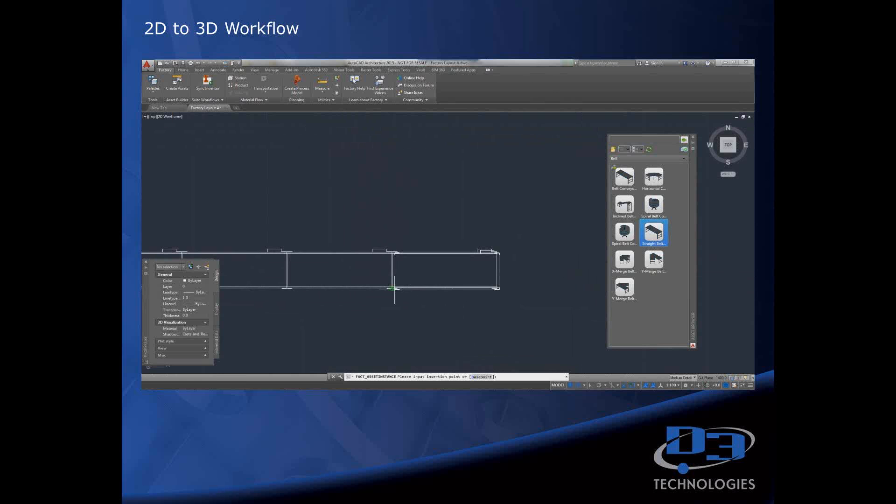
Place a fifth Straight Belt Conveyor at the fourth one's lower-right corner with rotation 0 and end the placement.
scroll(420, 297, "down", 4)
scroll(399, 301, "up", 6)
scroll(398, 299, "up", 2)
left_click(395, 285)
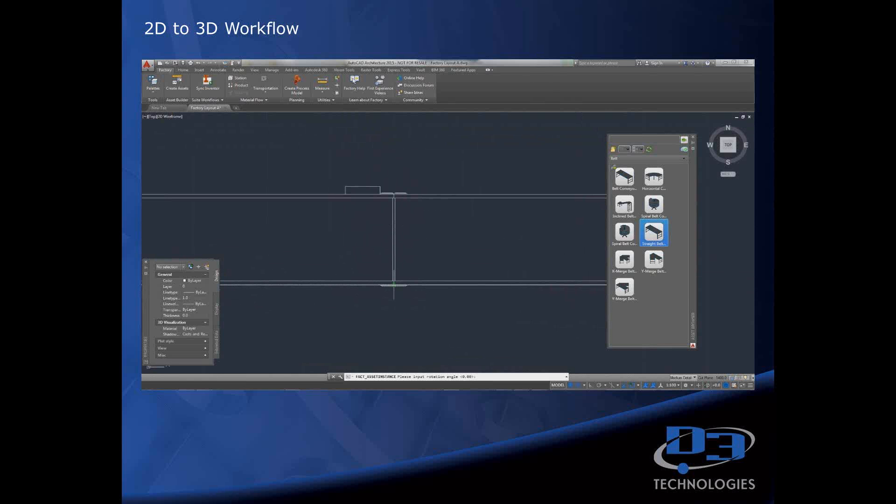
key("Return")
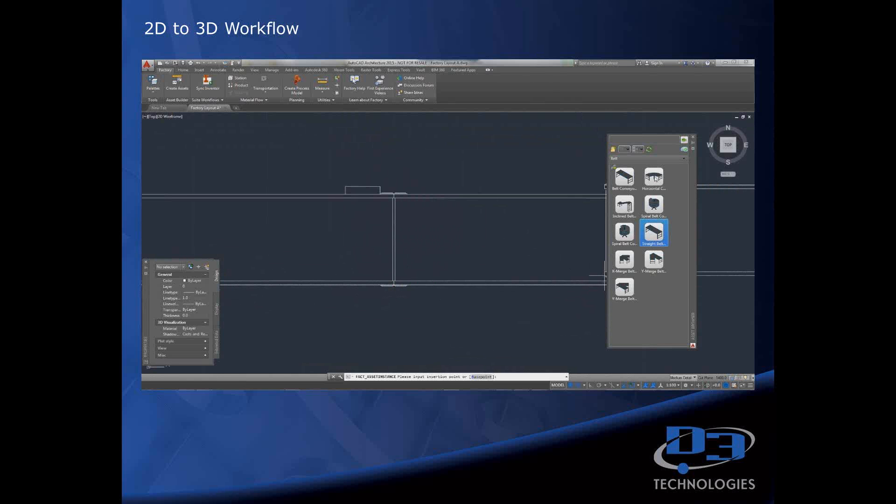
scroll(657, 179, "down", 6)
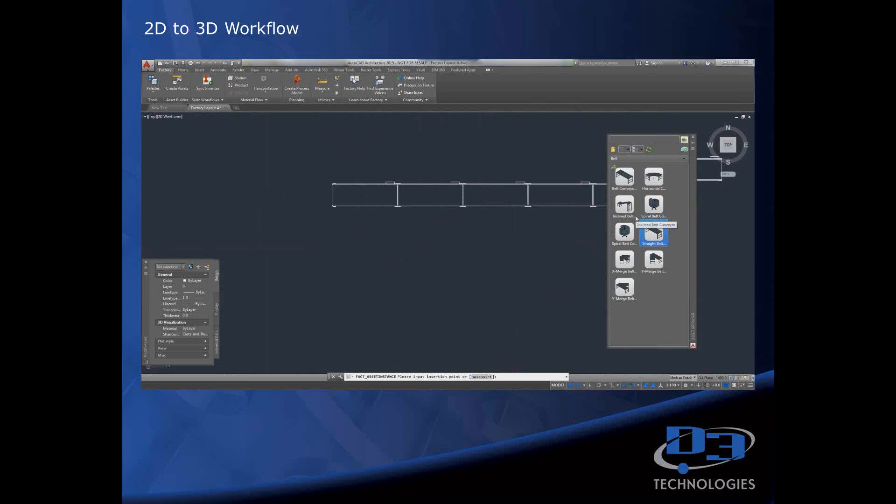
key("Escape")
Start inserting a horizontal curved belt conveyor and set its basepoint to the outer corner of its upper-right end.
scroll(636, 218, "down", 4)
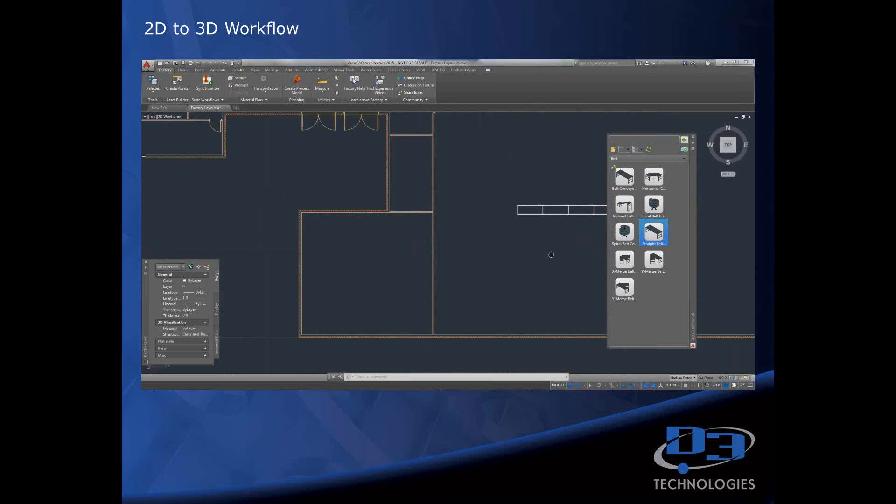
mouse_move(551, 254)
middle_mouse_down()
mouse_move(496, 260)
mouse_move(380, 297)
middle_mouse_up()
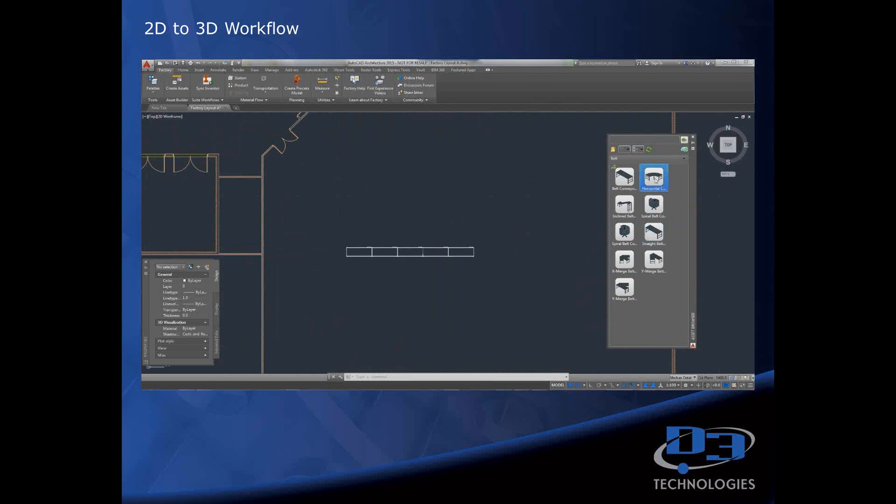
left_click(654, 178)
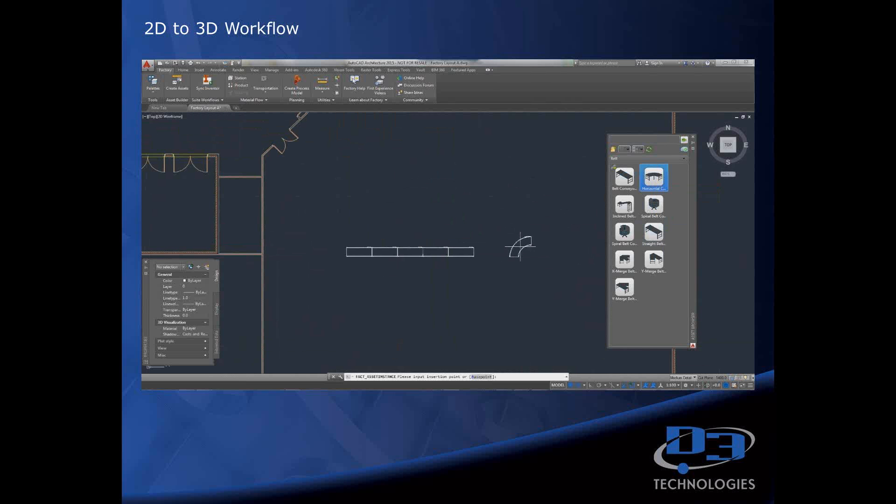
right_click(514, 242)
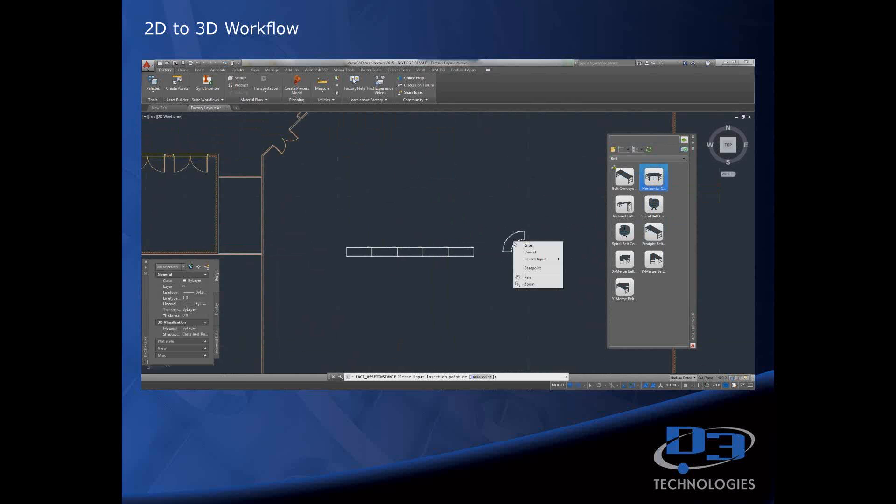
left_click(532, 268)
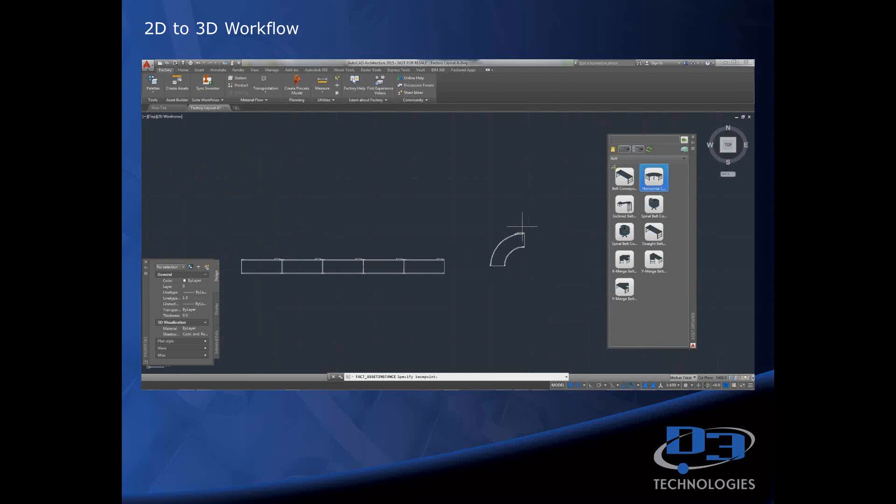
scroll(524, 224, "up", 6)
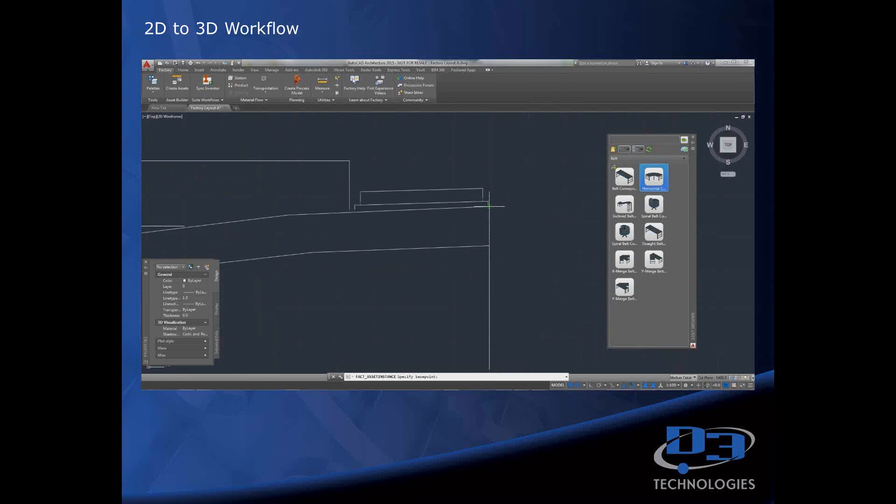
left_click(489, 206)
scroll(431, 256, "down", 10)
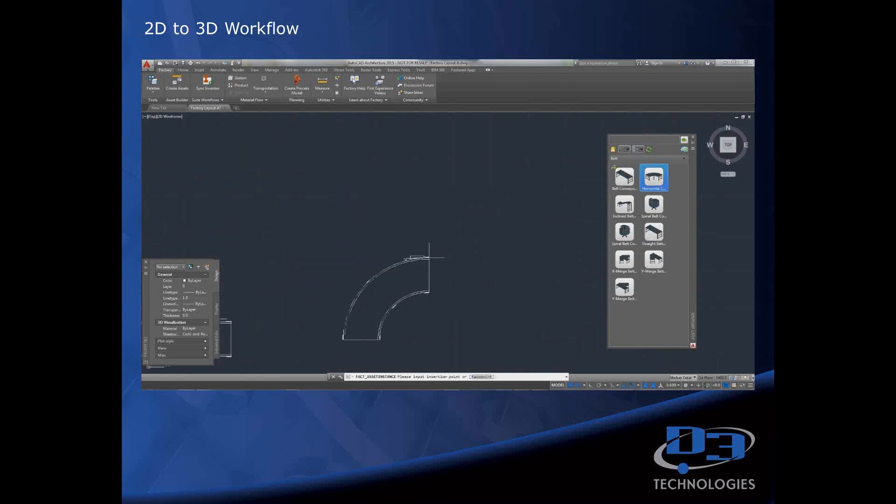
Insert the curved conveyor at the last straight conveyor's lower-right corner, rotated 180 degrees so that the line bends upward.
middle_click_drag(254, 358, 358, 268)
scroll(341, 268, "up", 4)
scroll(338, 269, "up", 5)
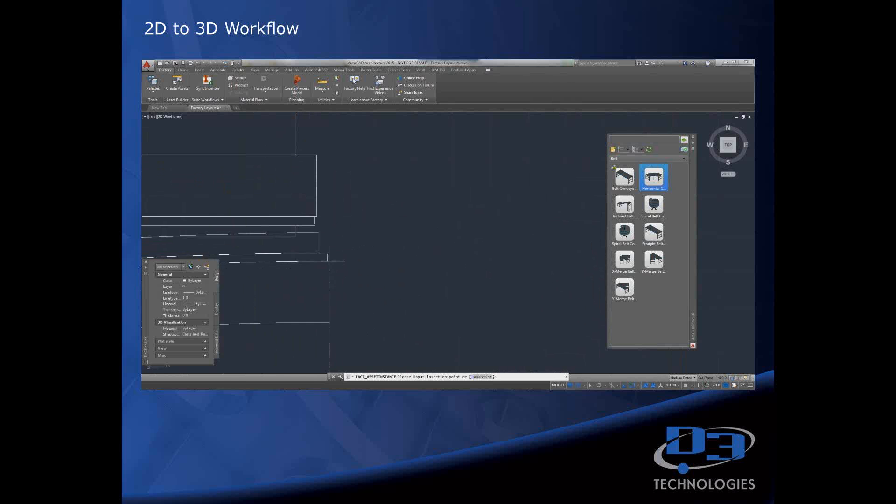
left_click(318, 216)
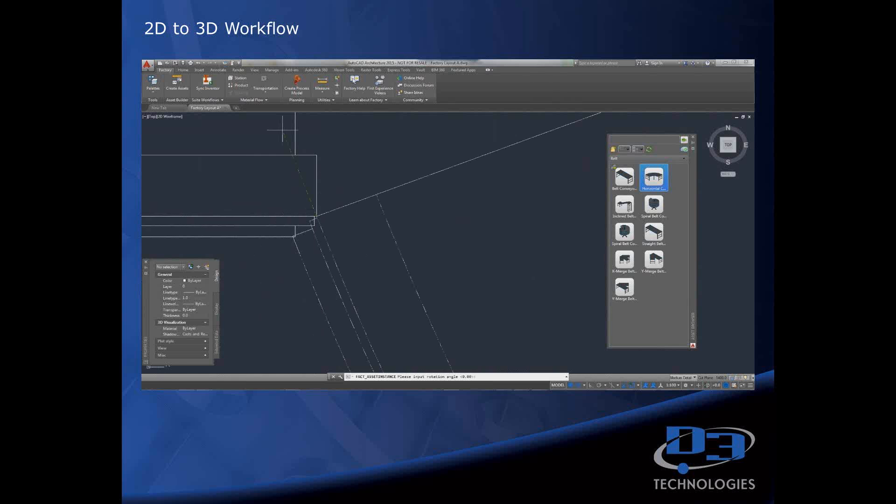
scroll(288, 164, "down", 4)
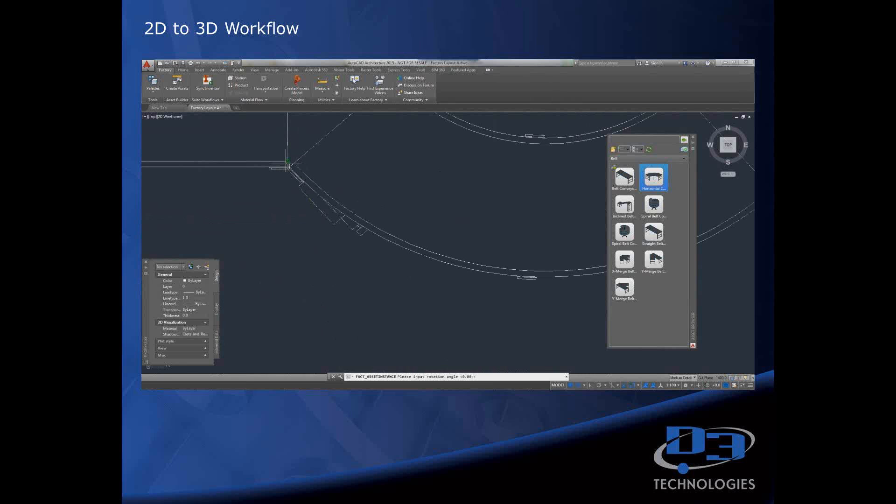
scroll(286, 163, "down", 2)
middle_click_drag(286, 163, 420, 345)
scroll(422, 266, "down", 4)
left_click(417, 294)
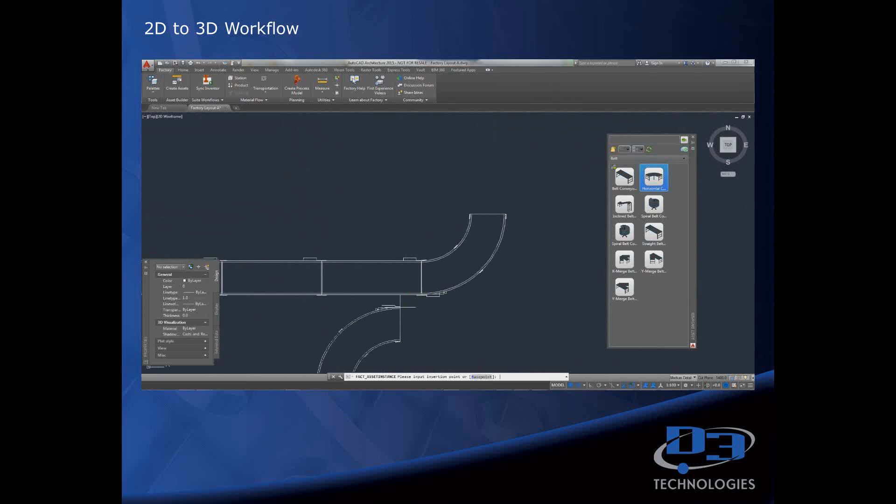
Set the basepoint of the next curved conveyor to the outer corner of its lower end.
right_click(566, 252)
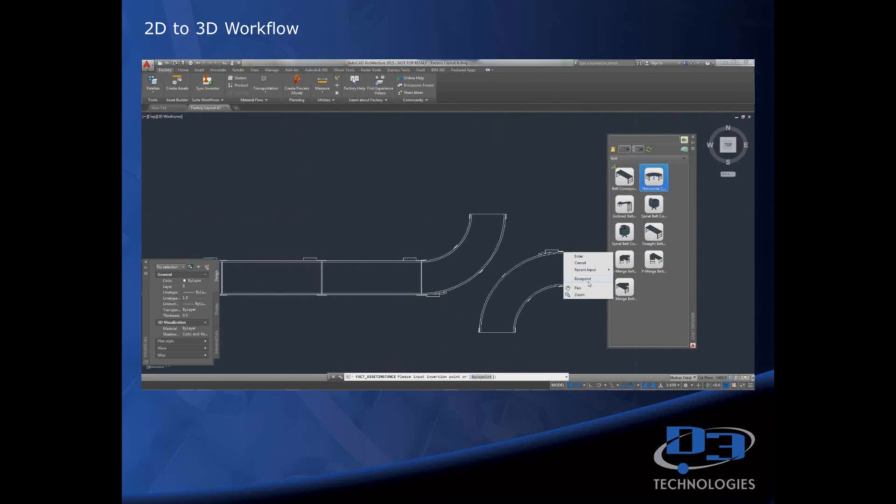
left_click(585, 279)
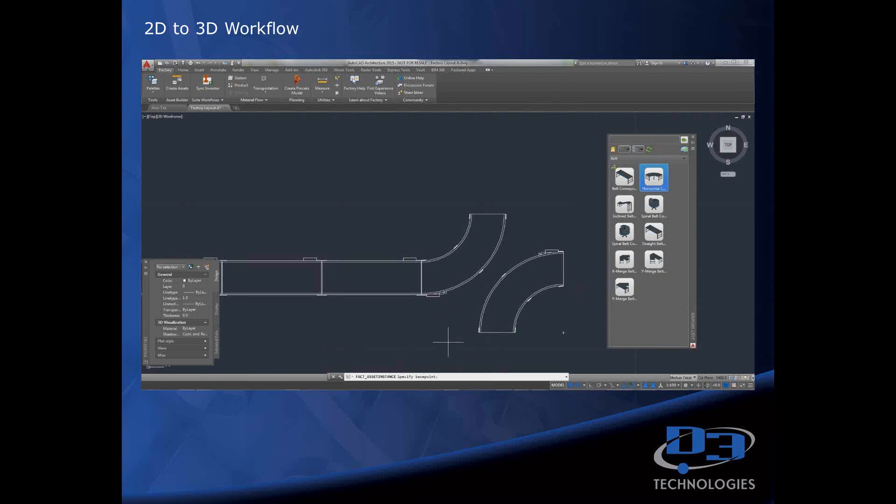
scroll(448, 342, "up", 8)
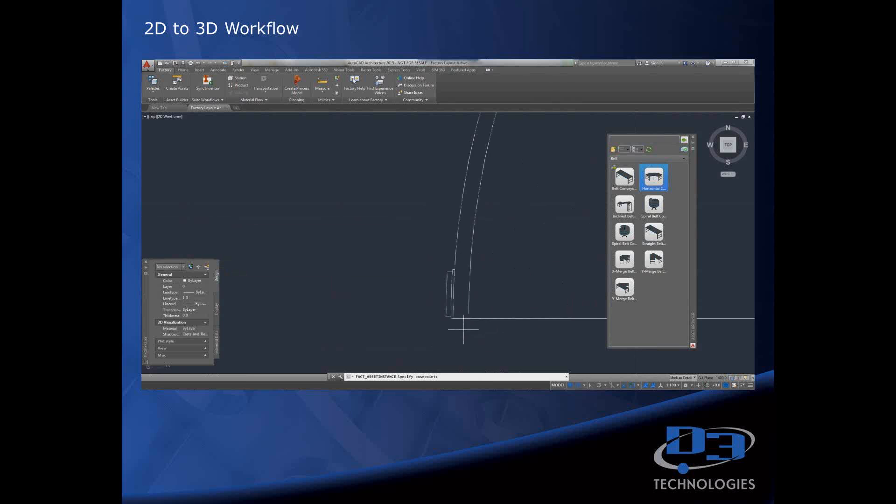
left_click(445, 304)
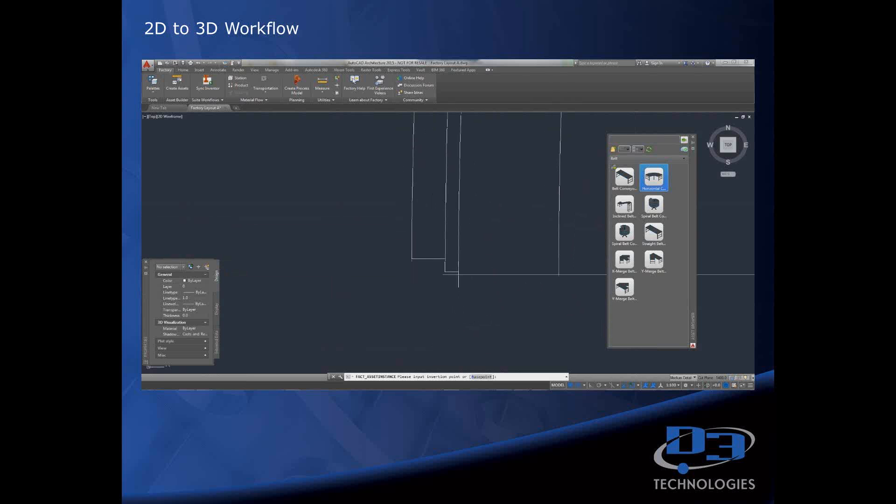
Place the second curved conveyor at the upper-left corner of the first curve's open end with rotation 0, forming an S-bend.
scroll(457, 279, "down", 3)
scroll(457, 283, "down", 5)
middle_click_drag(456, 284, 400, 356)
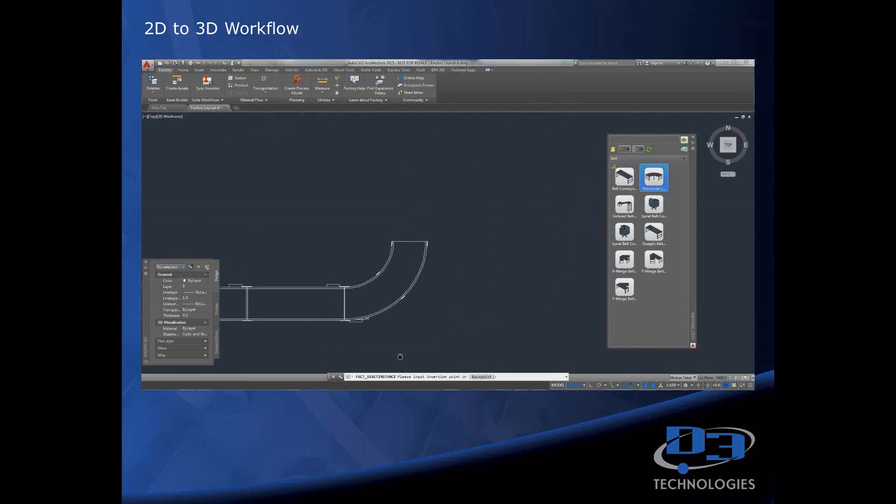
scroll(408, 272, "up", 5)
scroll(408, 272, "up", 4)
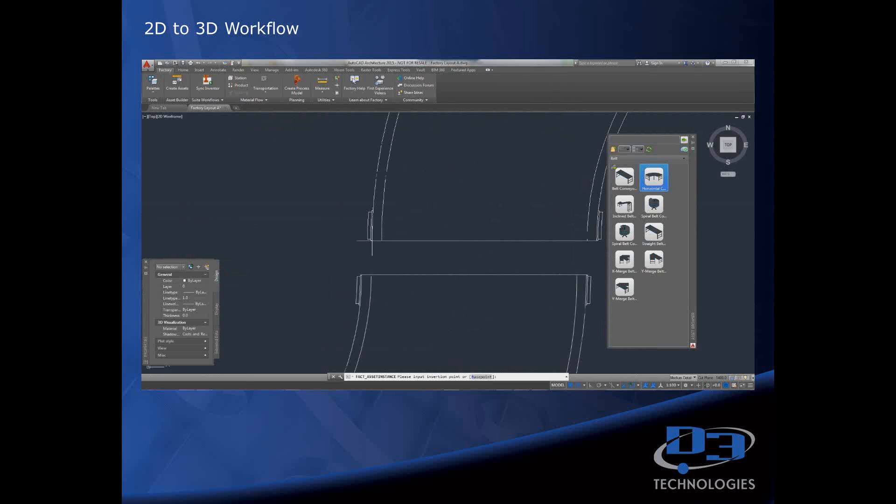
left_click(350, 310)
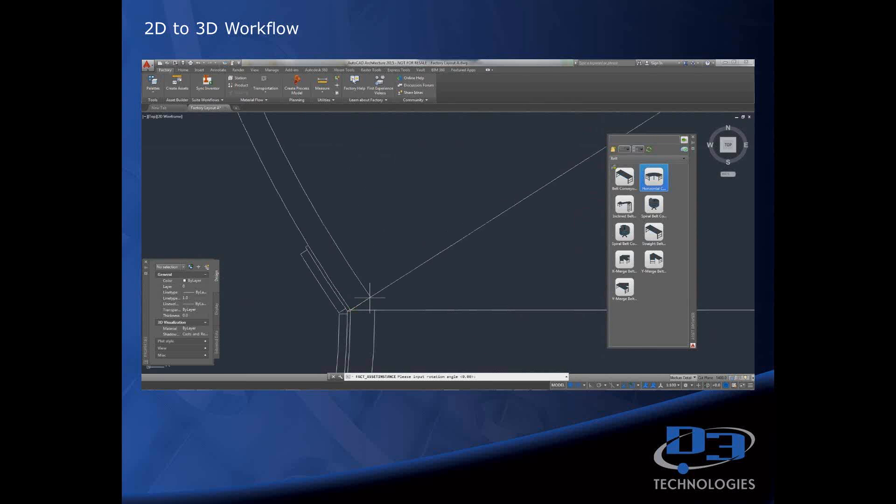
key("Return")
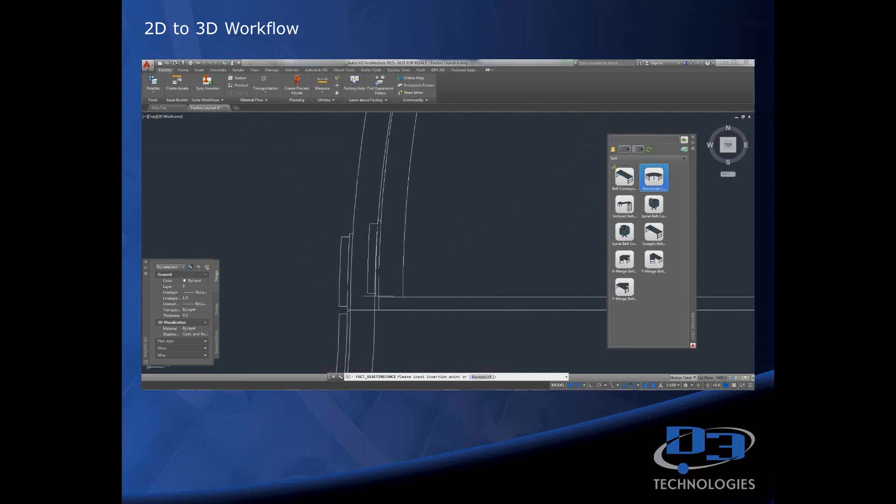
scroll(387, 292, "down", 3)
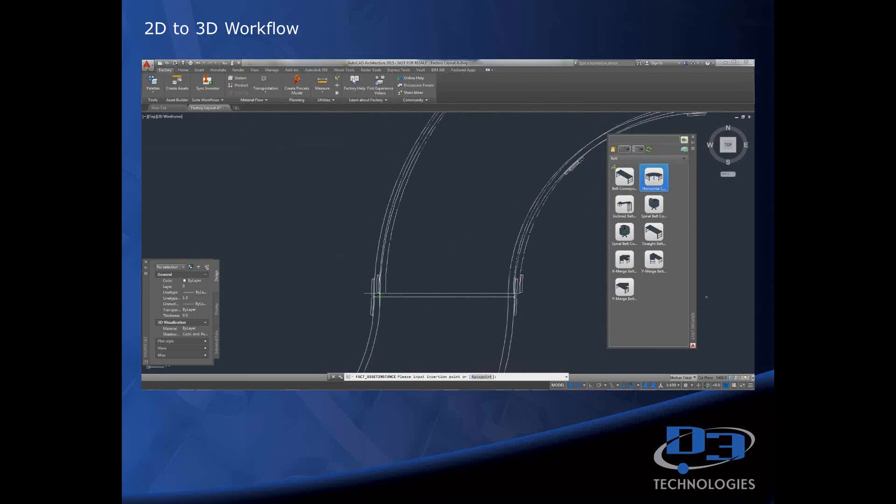
key("Escape")
Start inserting a Straight Belt Conveyor beside the open end of the S-bend.
scroll(393, 245, "down", 8)
left_click_drag(653, 232, 467, 257)
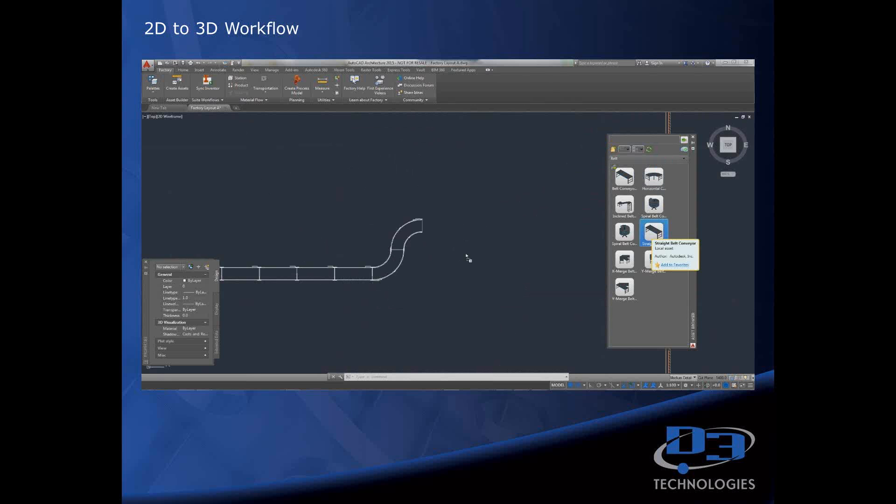
right_click(468, 251)
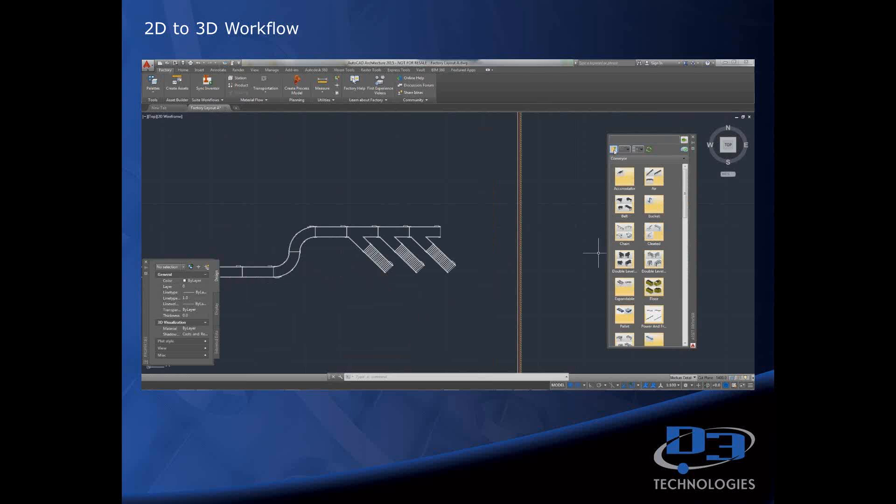
Place a Forklift Truck from the Material Handling category below the conveyor line with rotation 0.
left_click(615, 150)
left_click(655, 233)
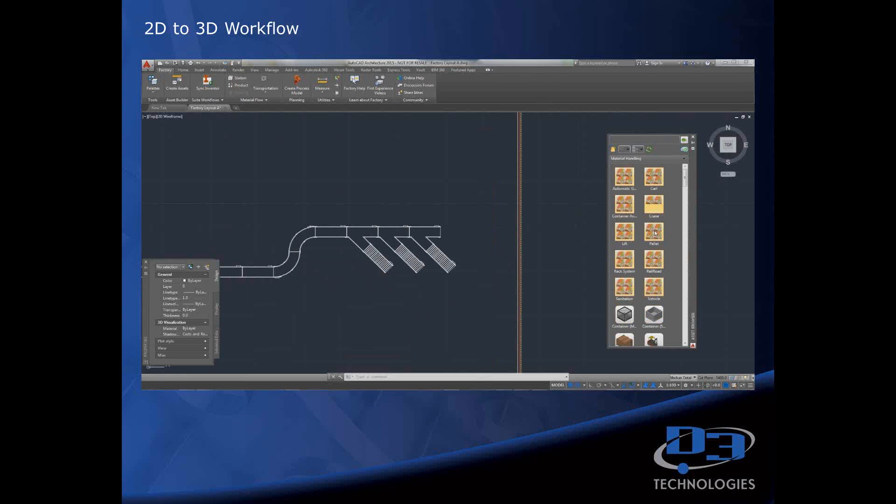
left_click_drag(685, 178, 685, 188)
left_click_drag(654, 248, 374, 313)
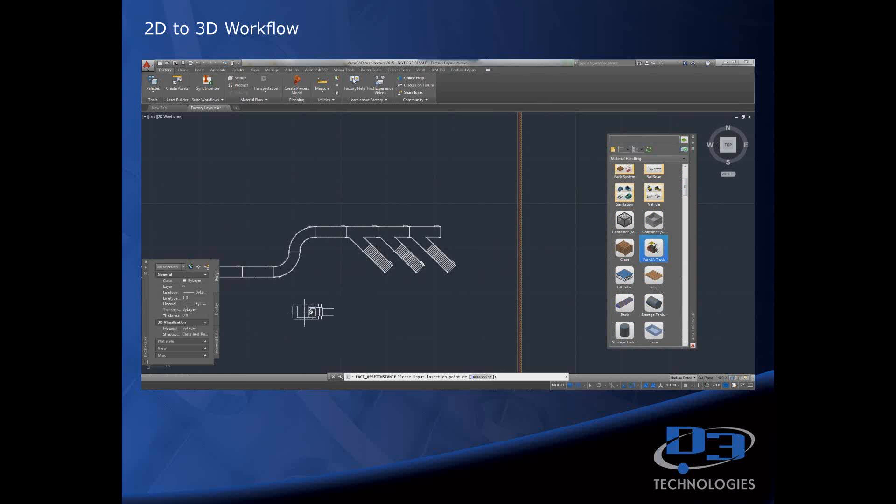
left_click(308, 312)
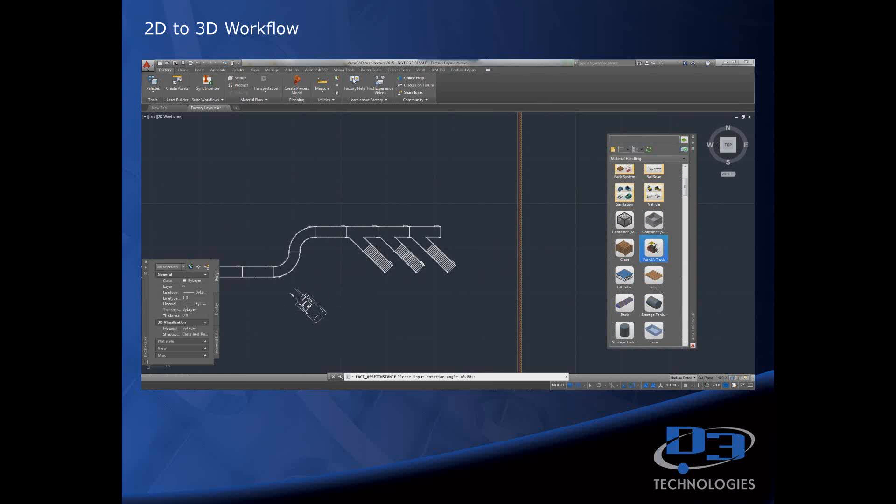
left_click(348, 311)
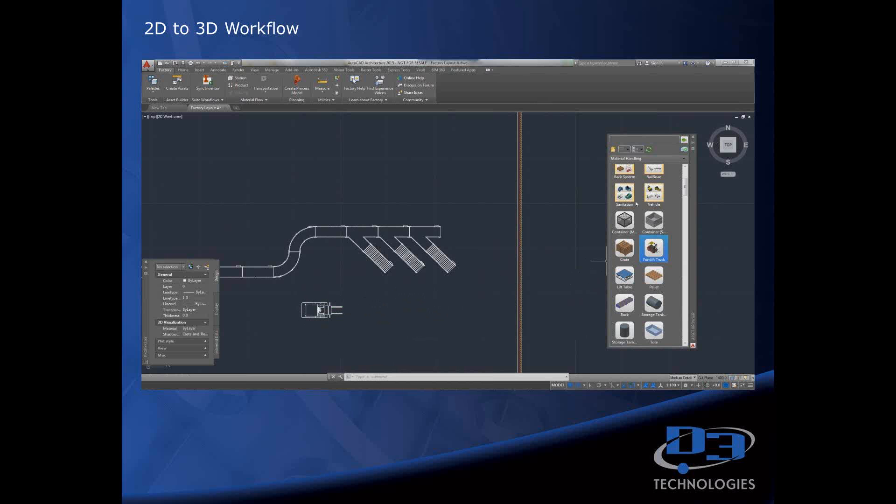
Place three Man assets from the General category, one below the end of each branching roller conveyor, with default rotation.
left_click(613, 149)
double_click(626, 233)
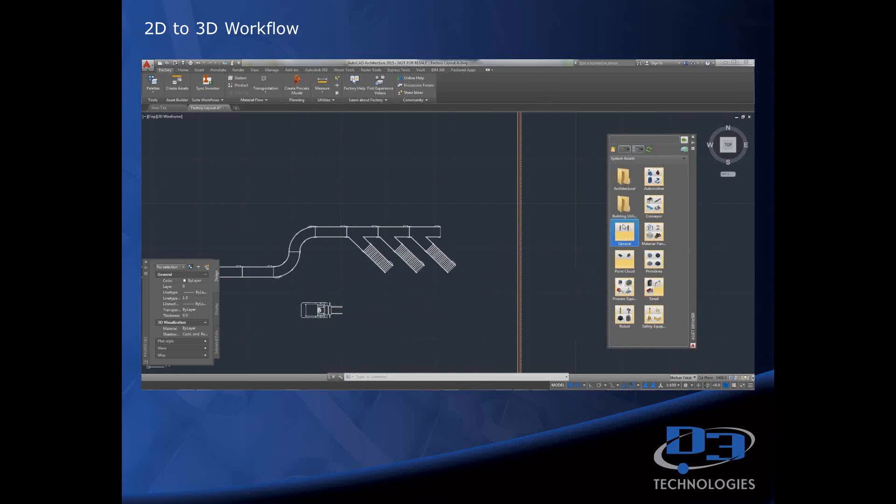
left_click(654, 177)
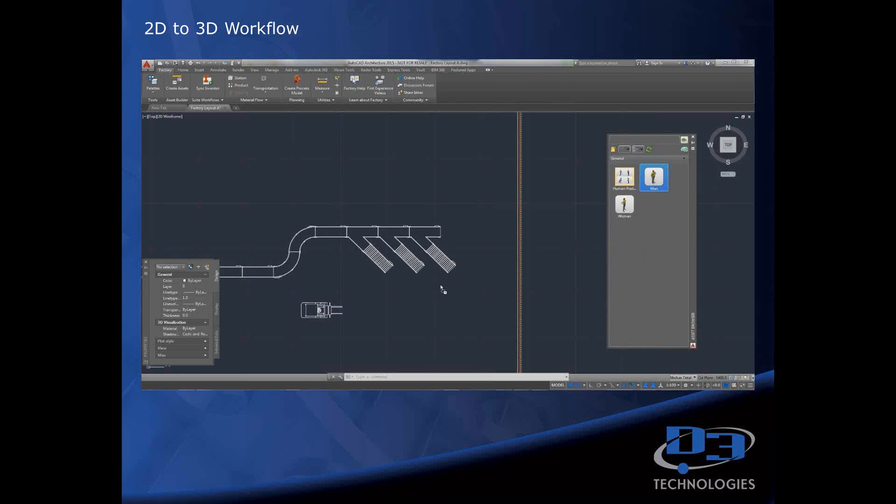
left_click(373, 280)
left_click(400, 281)
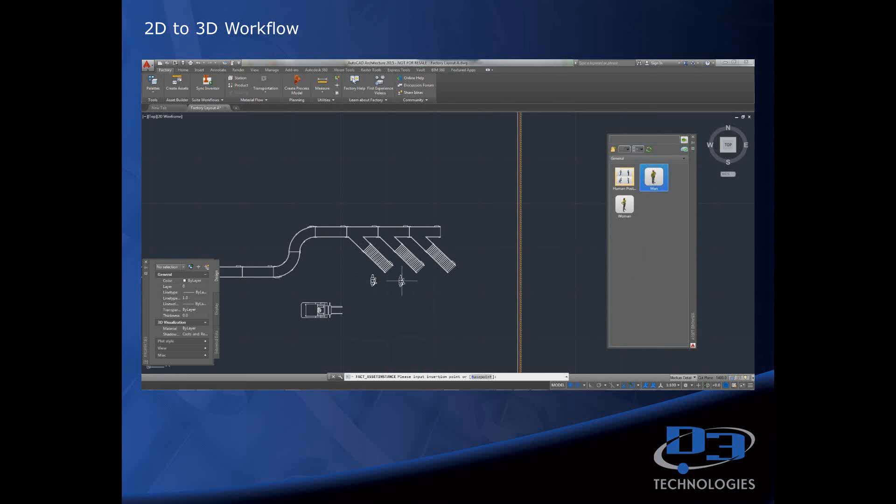
left_click(410, 281)
left_click(411, 282)
left_click(442, 282)
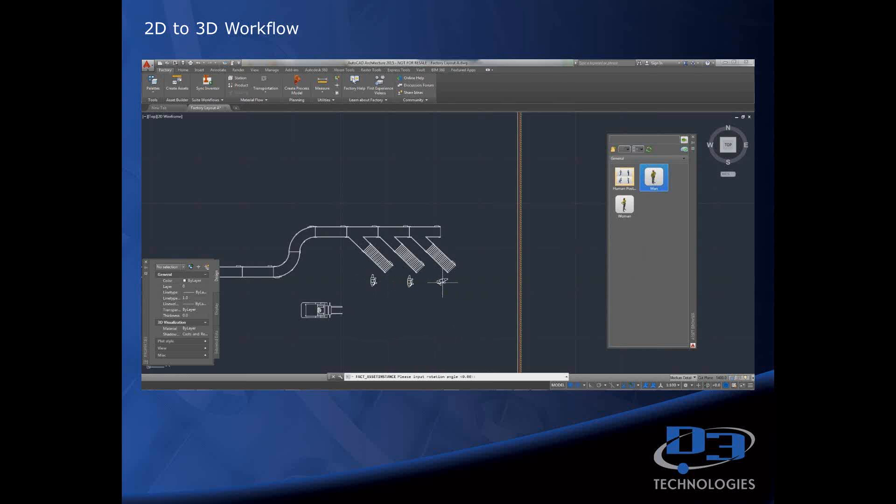
left_click(442, 283)
key("Escape")
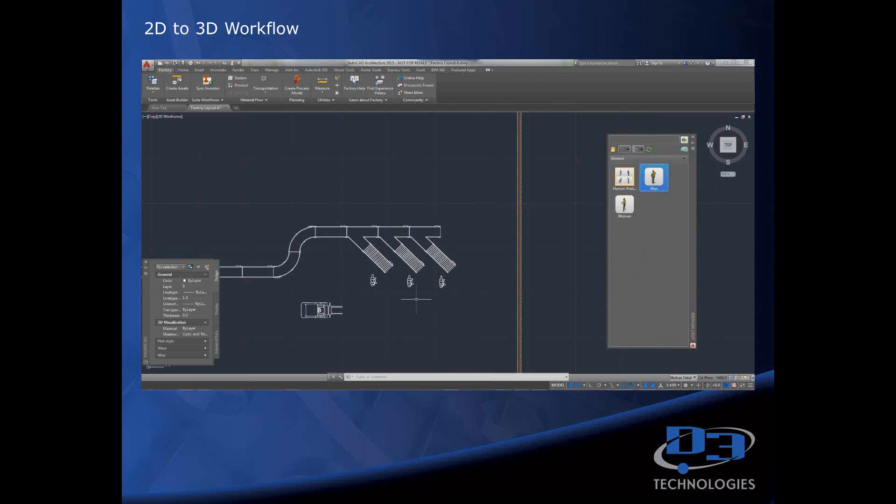
Save the factory layout drawing and sync it to Inventor, accepting that the current document is closed.
scroll(414, 299, "down", 1)
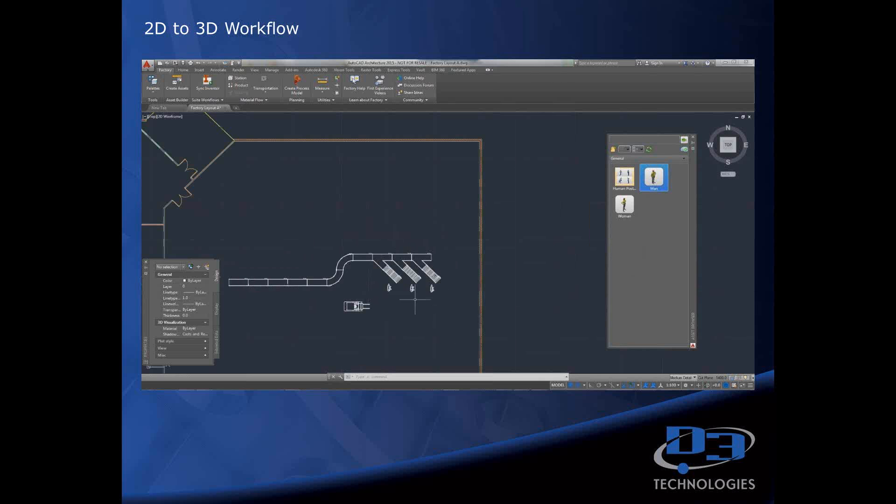
scroll(415, 299, "down", 2)
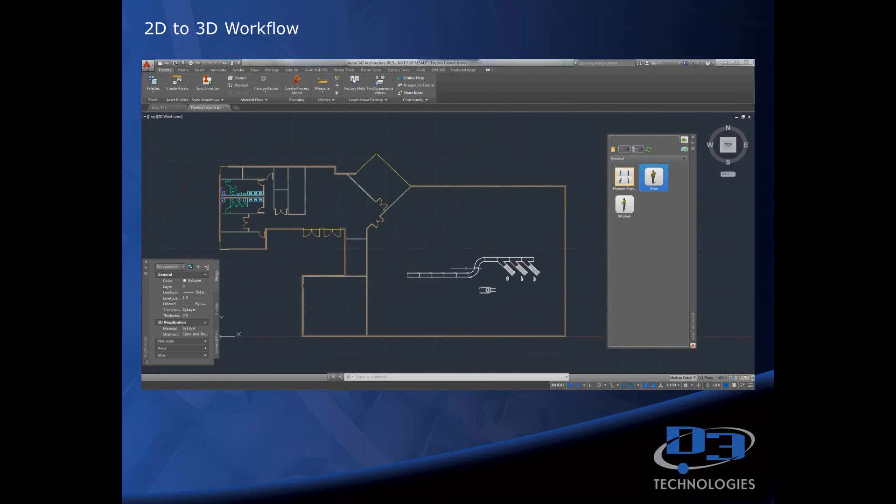
left_click(184, 65)
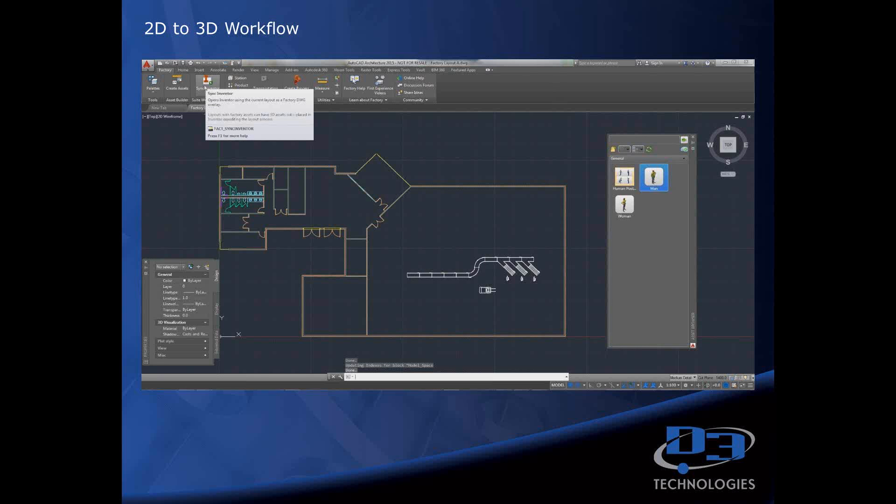
left_click(205, 87)
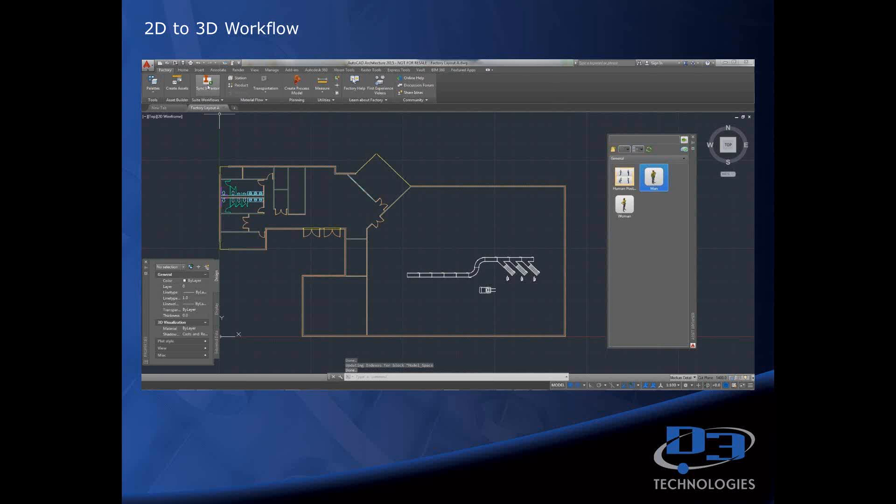
left_click(205, 86)
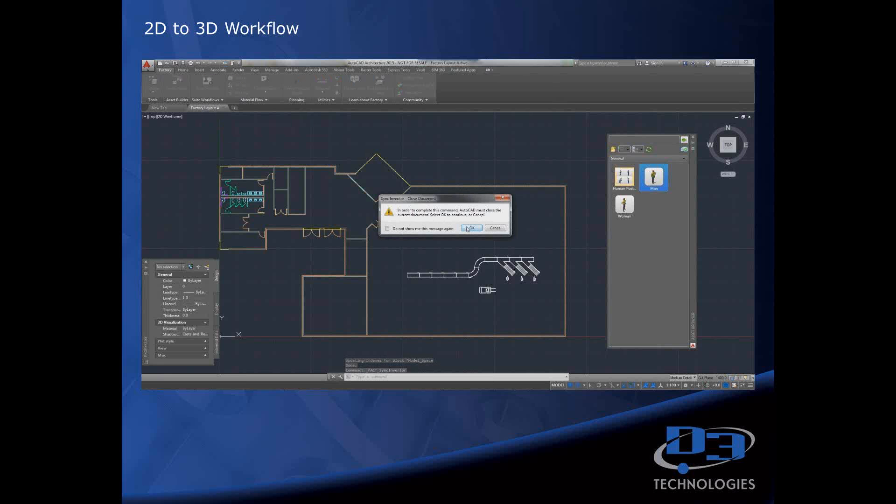
left_click(468, 229)
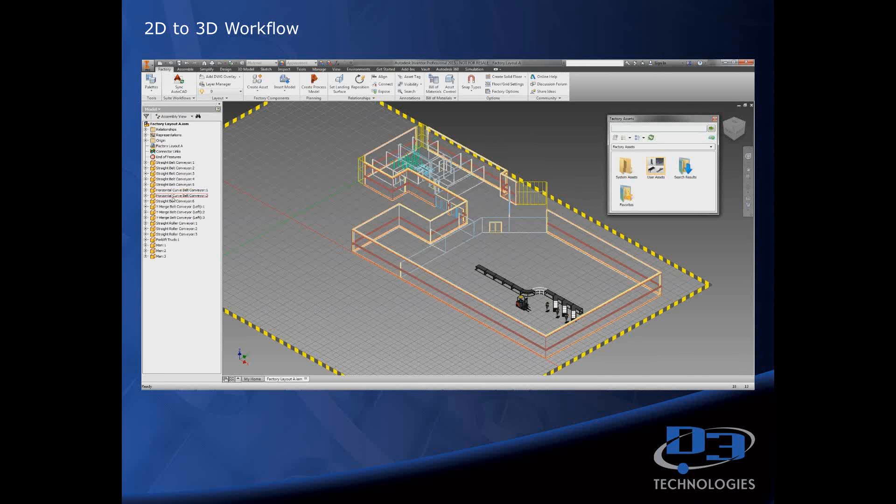
Examine the synced 3D conveyor line, forklift and worker models up close from a lower viewing angle.
scroll(495, 297, "up", 3)
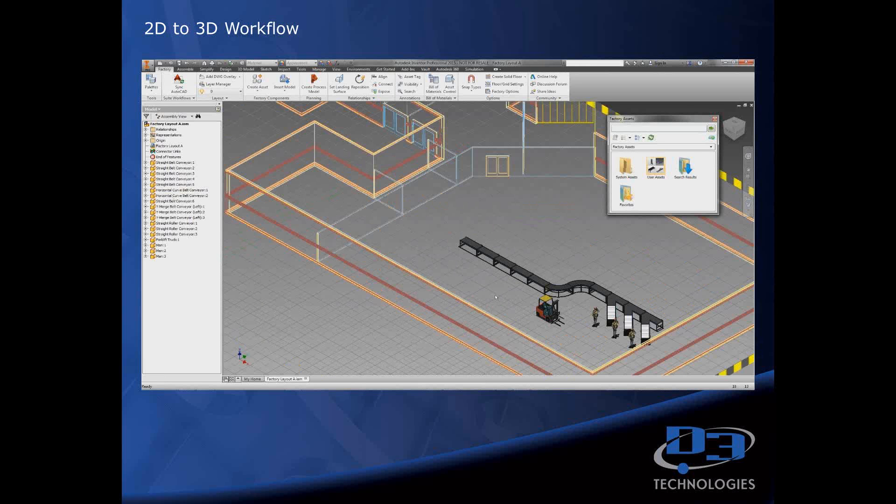
middle_click_drag(571, 320, 485, 310)
scroll(485, 310, "up", 3)
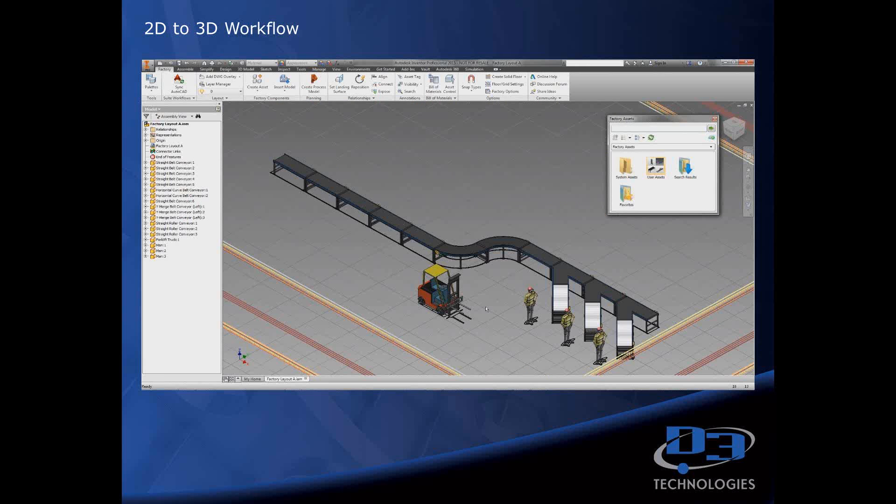
key("F4")
mouse_move(486, 306)
left_mouse_down()
mouse_move(478, 303)
mouse_move(486, 304)
left_mouse_up()
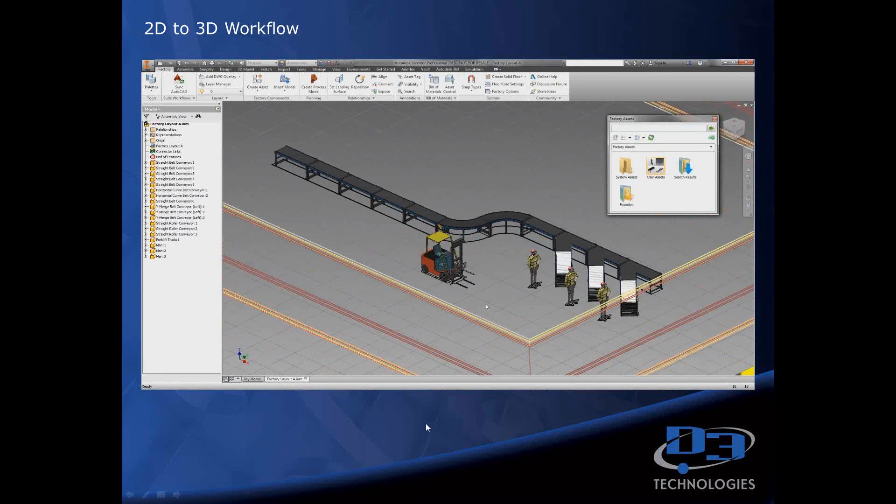
left_click(542, 442)
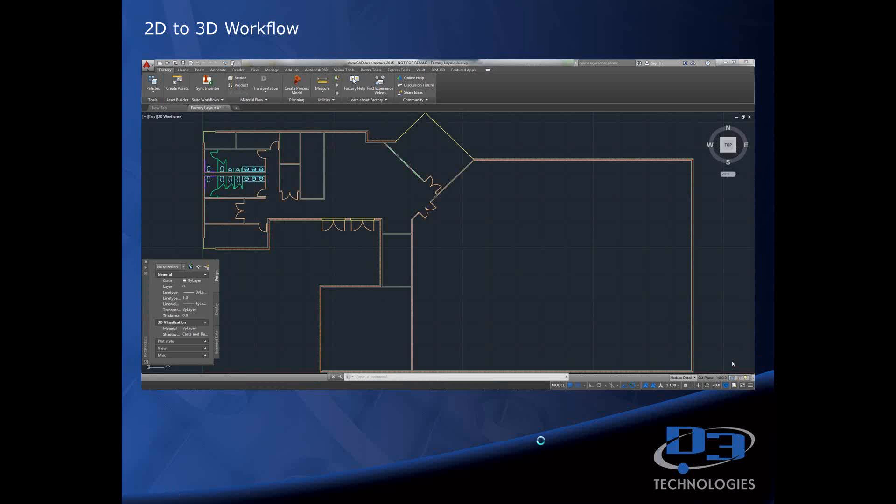
left_click(540, 441)
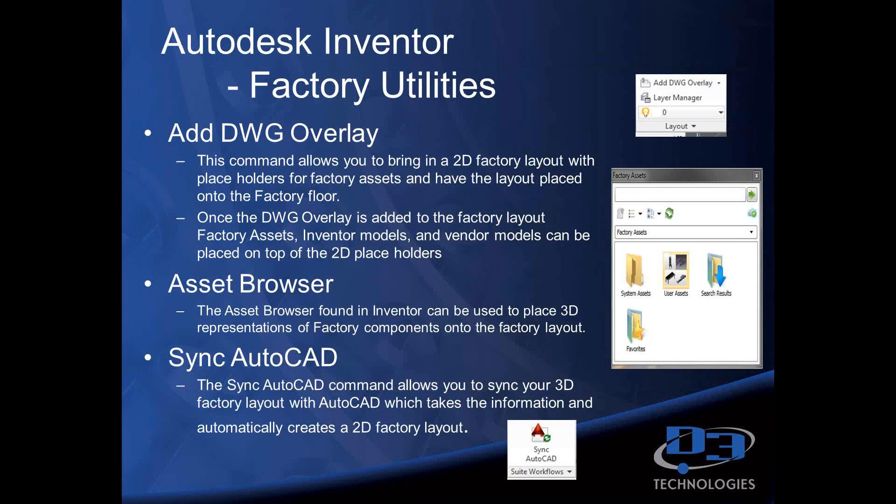
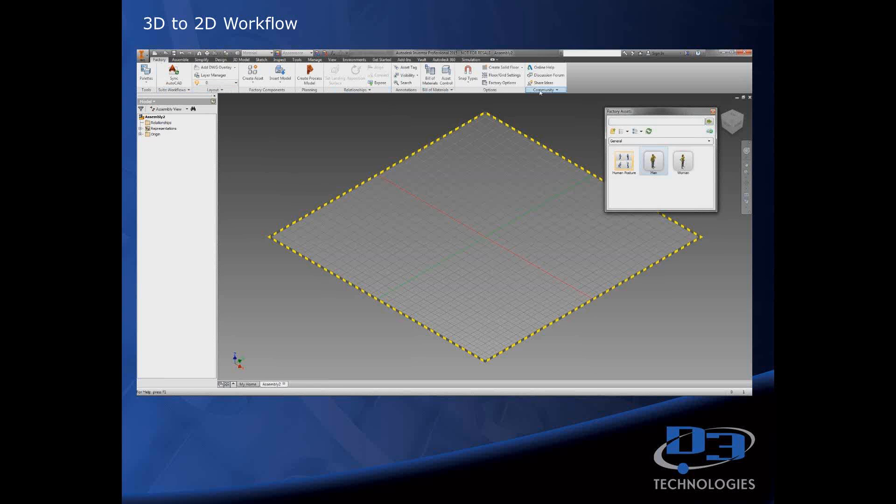
Add the Factory Layout B drawing as a DWG overlay on the empty factory floor, accepting the default layer settings.
left_click(613, 132)
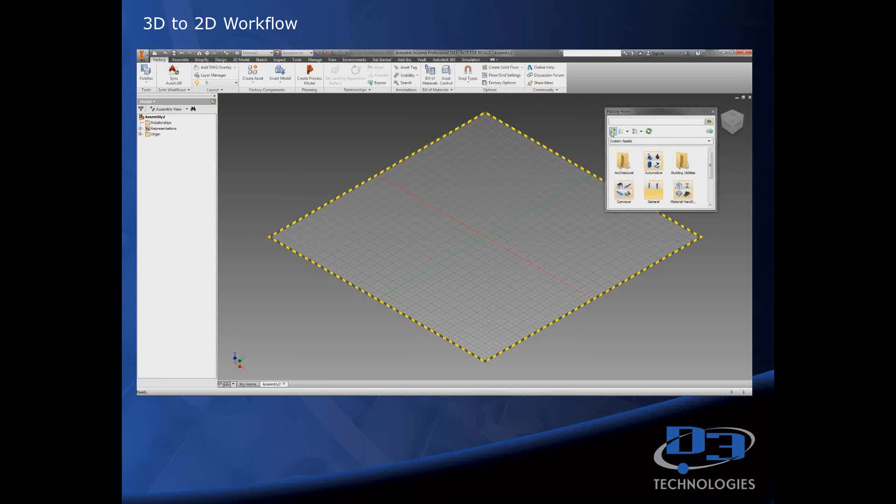
left_click(612, 132)
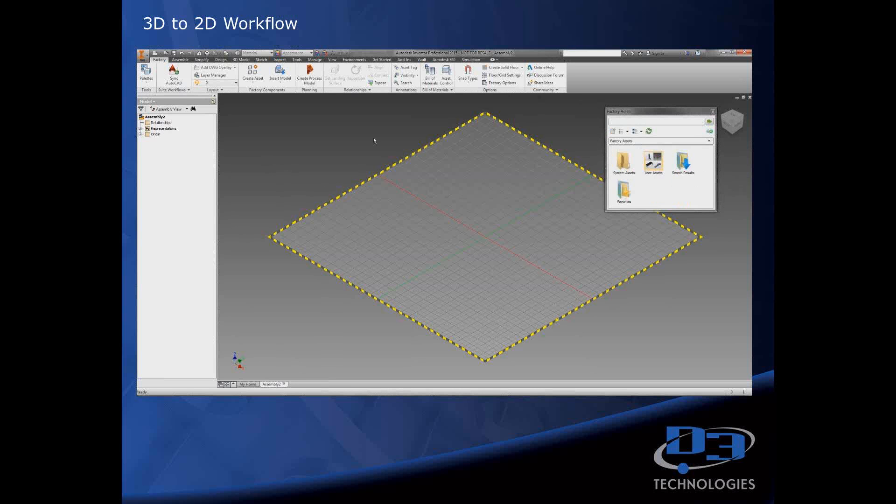
left_click(221, 71)
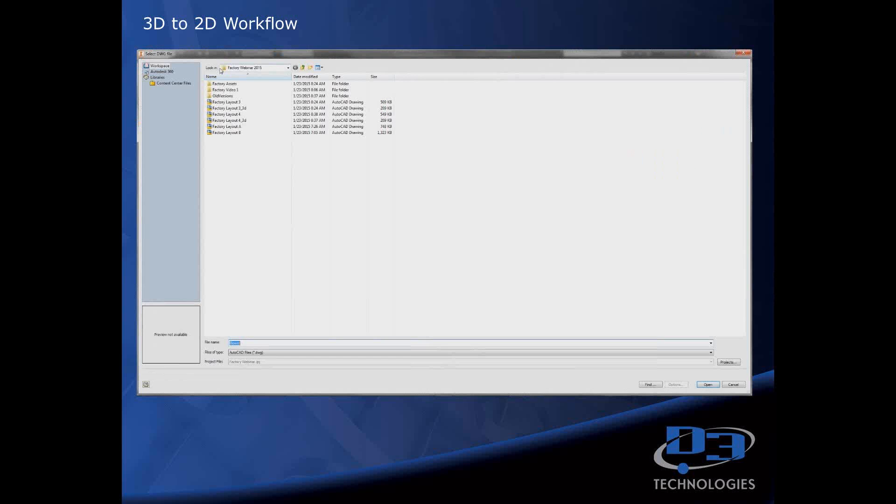
left_click(247, 132)
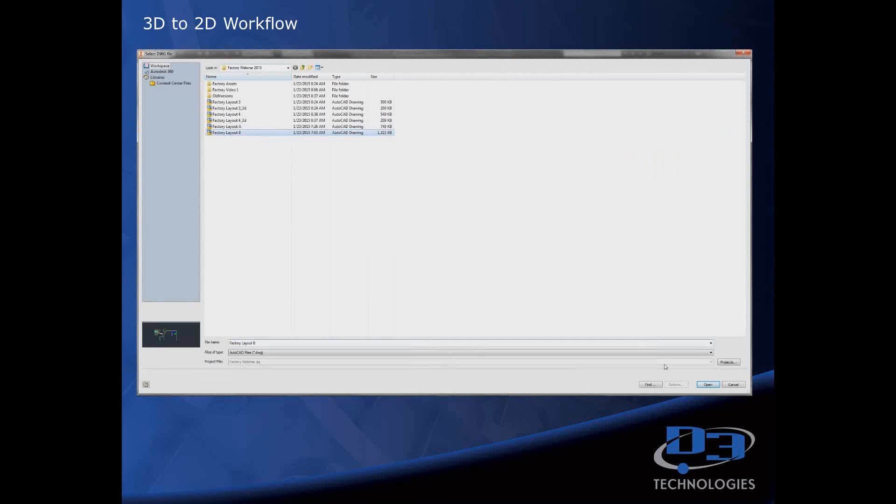
left_click(708, 385)
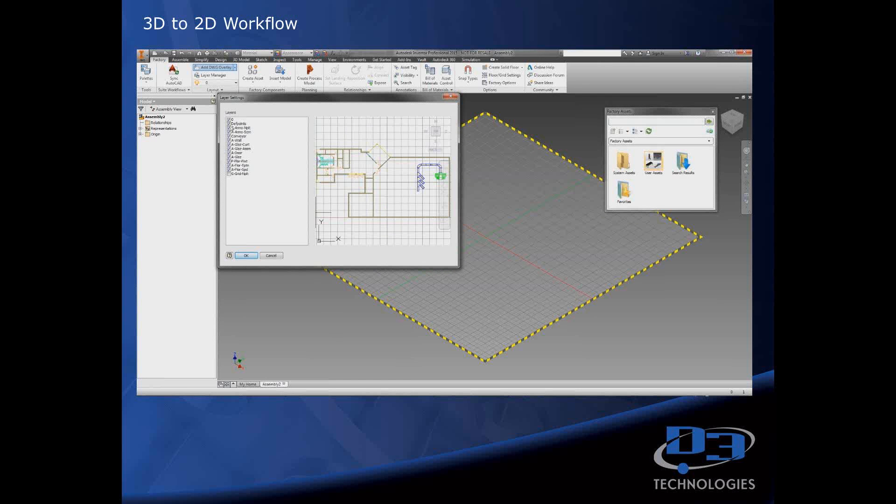
left_click(249, 255)
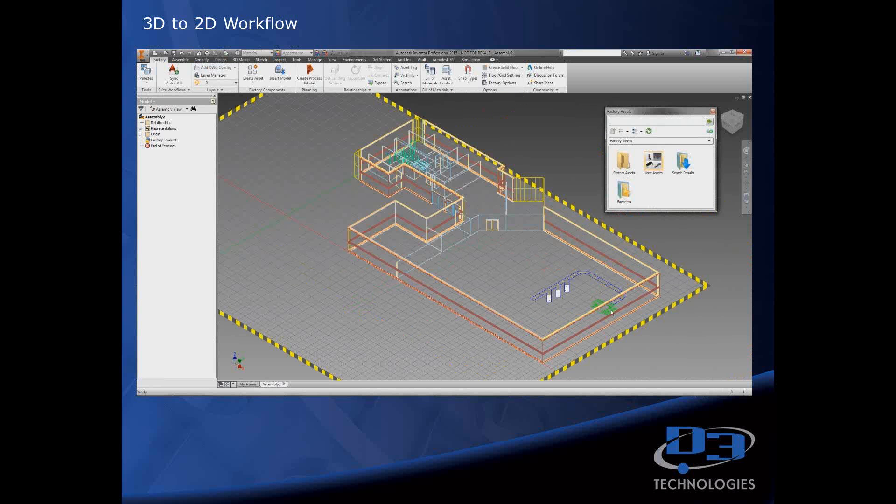
Place a Straight Belt Conveyor from the Conveyor Belt assets on the overlay's end outline beside the branches, rotated to match it.
key("F2")
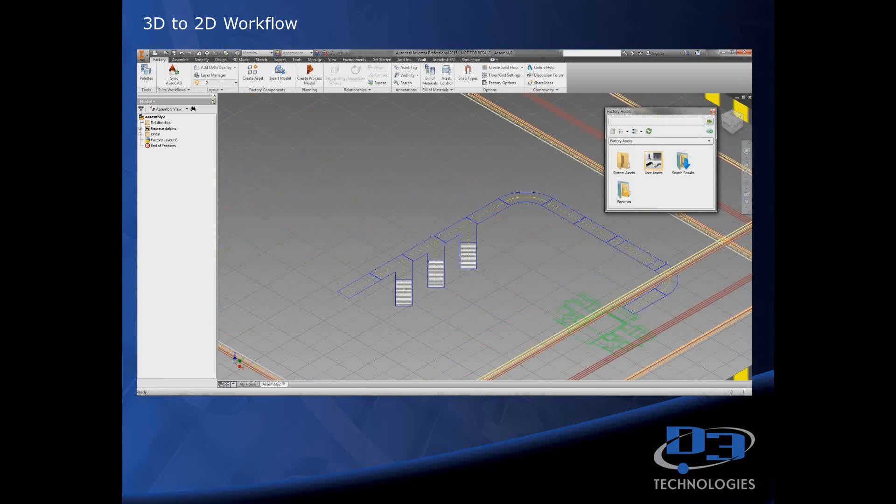
double_click(624, 161)
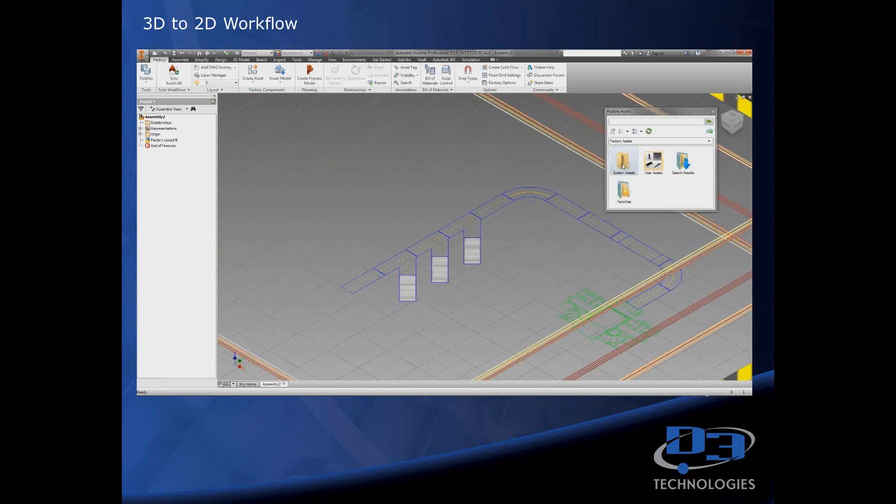
double_click(626, 196)
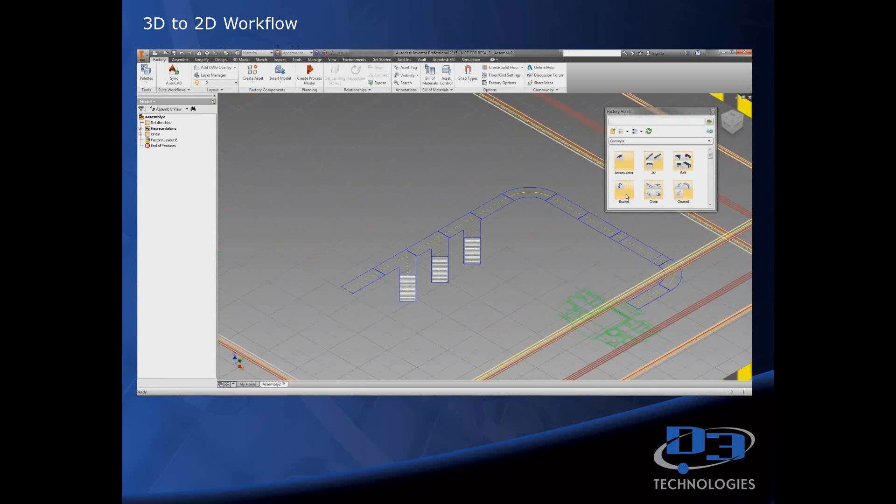
double_click(683, 161)
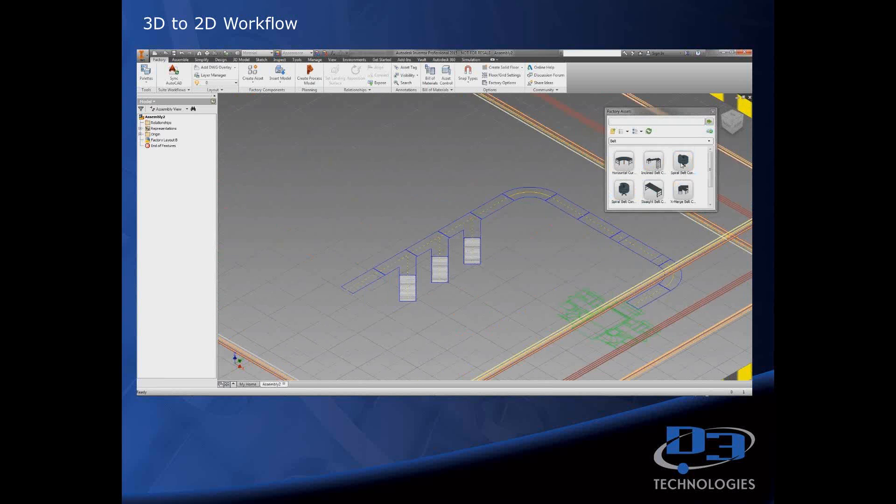
left_click_drag(652, 192, 431, 232)
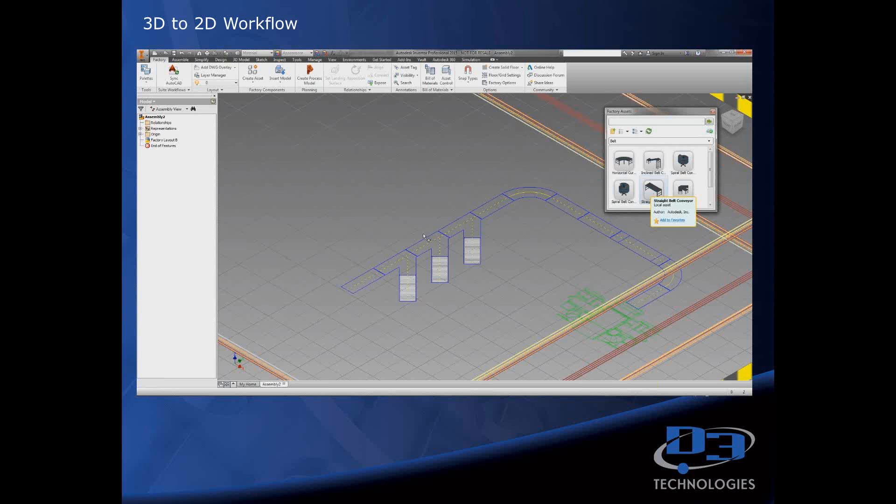
scroll(350, 254, "up", 3)
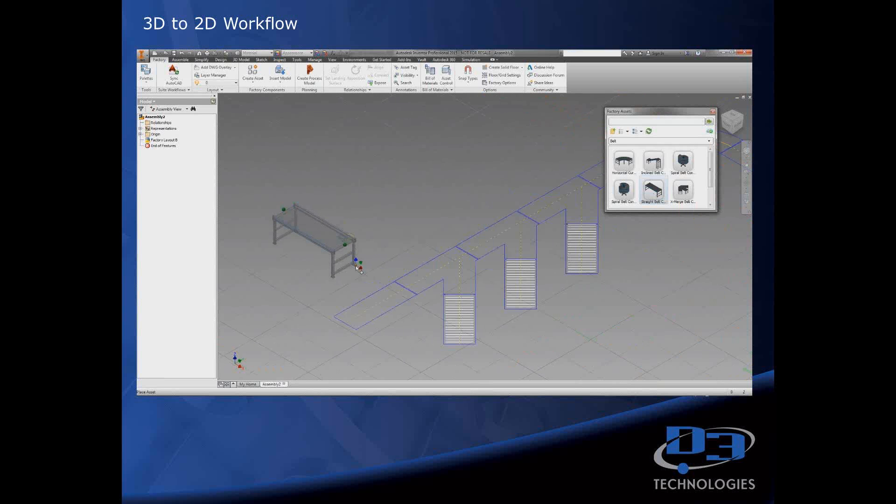
left_click(360, 316)
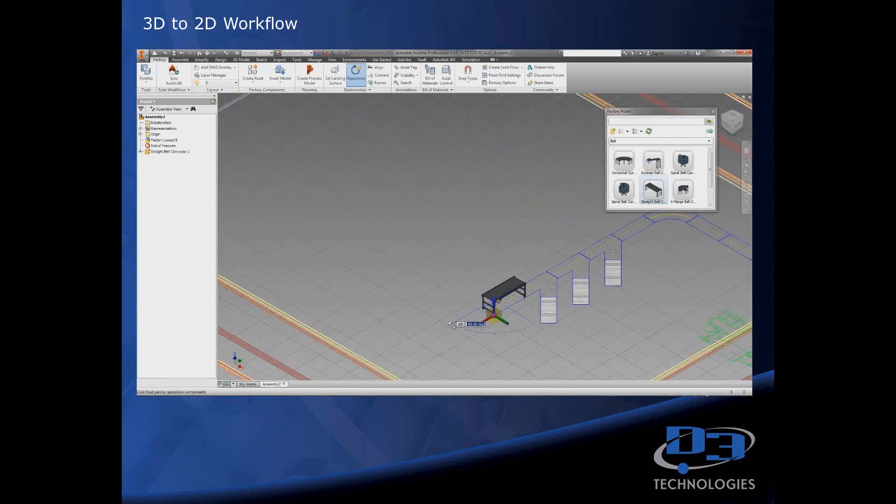
right_click(517, 336)
left_click(528, 339)
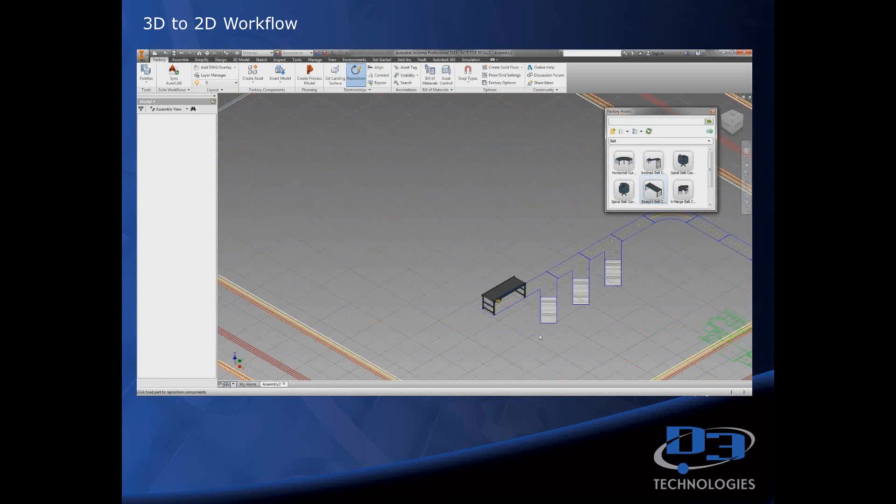
Place a right-hand Y-Merge Belt Conveyor over the first branch outline, connected to the end of the straight conveyor.
left_click(710, 205)
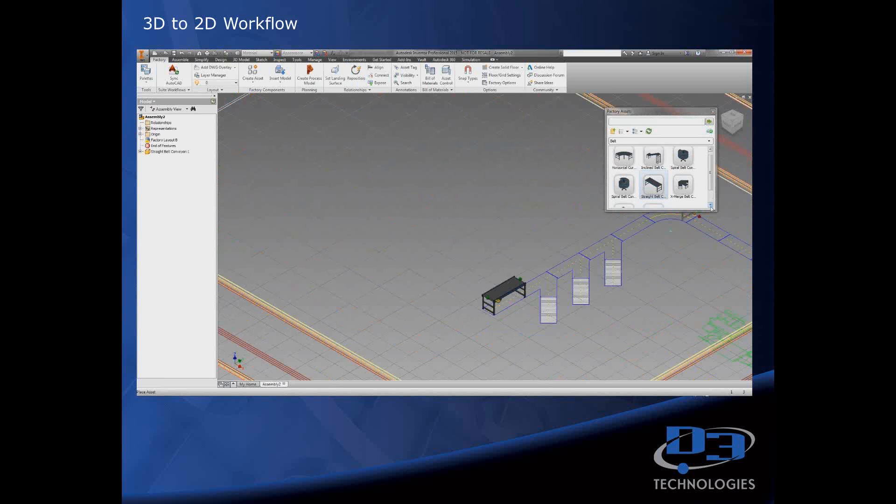
left_click(710, 206)
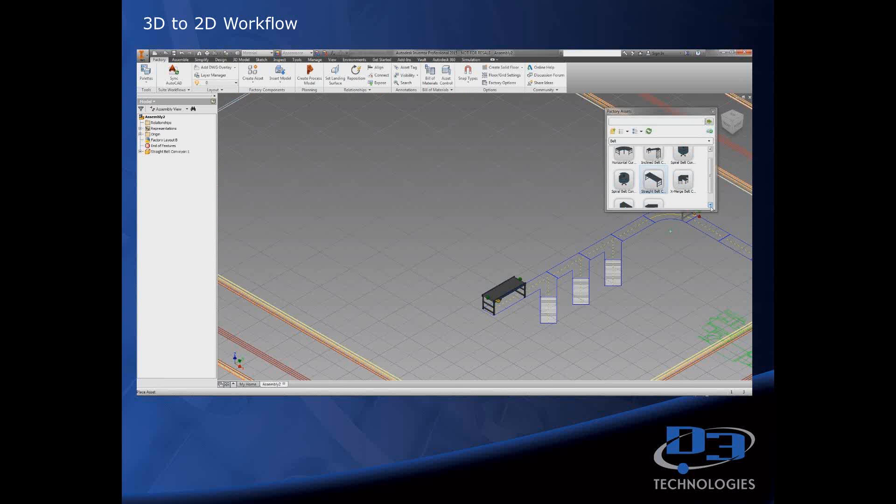
left_click(711, 206)
left_click_drag(654, 193, 529, 222)
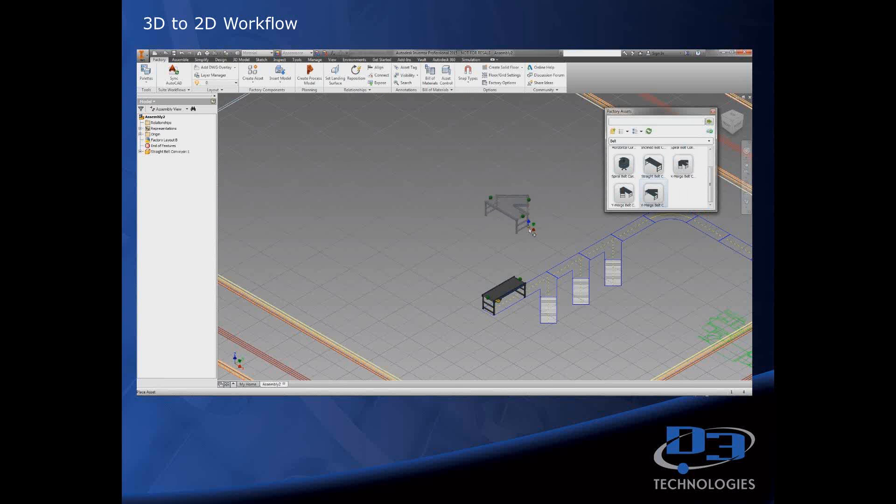
left_click(532, 289)
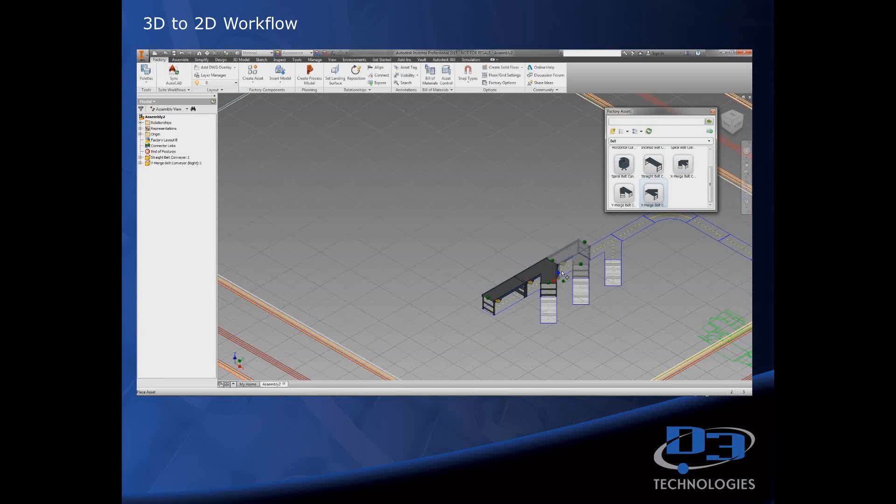
Place right-hand Y-Merge Belt Conveyors over the remaining two branch outlines and connect a Straight Belt Conveyor after the last one.
left_click(563, 275)
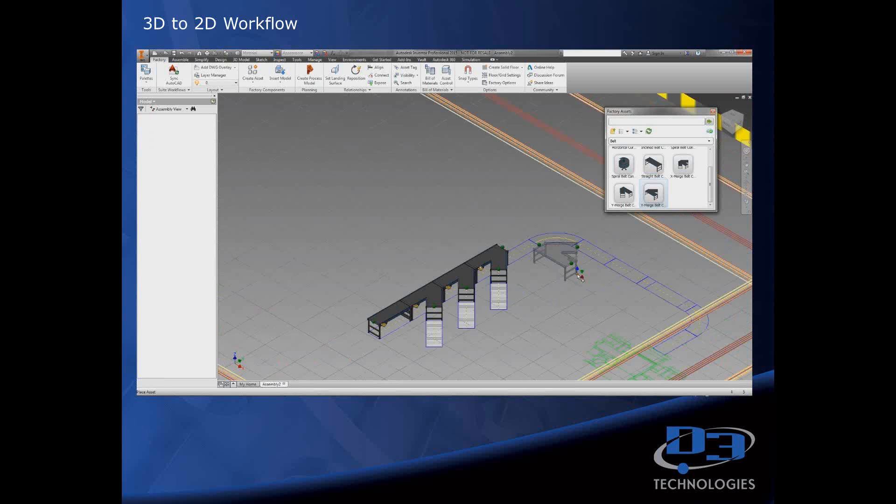
key("Escape")
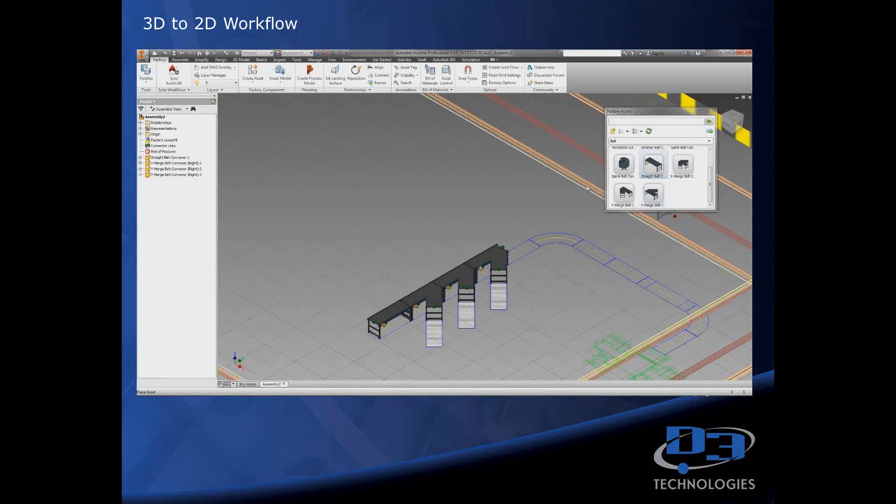
double_click(653, 165)
left_click(513, 264)
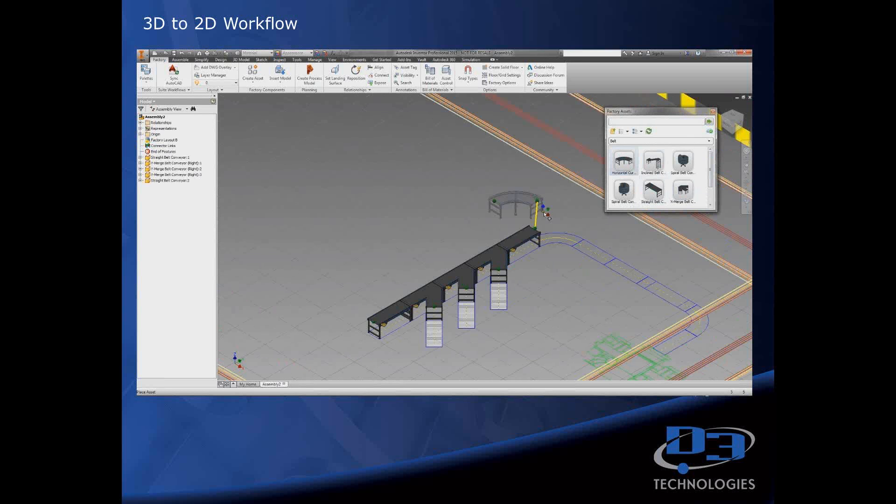
Connect a Horizontal Curve Belt Conveyor around the overlay's first corner, followed by two Straight Belt Conveyors end to end.
left_click(560, 231)
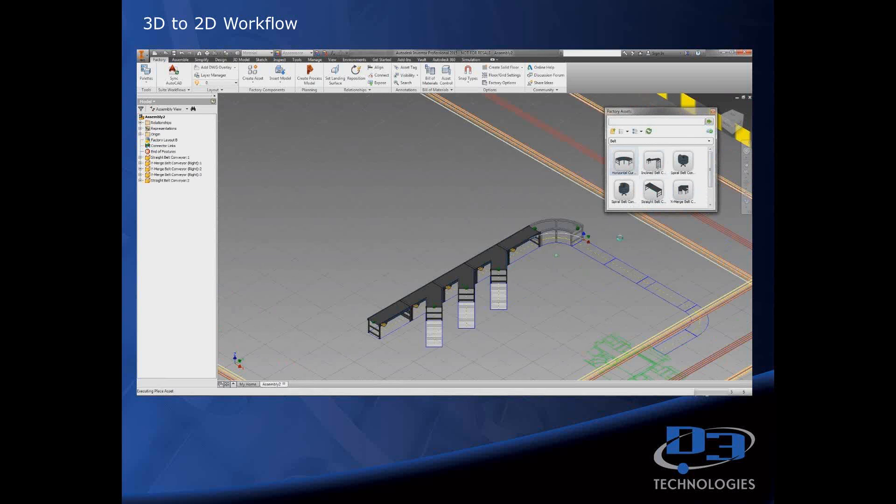
double_click(659, 204)
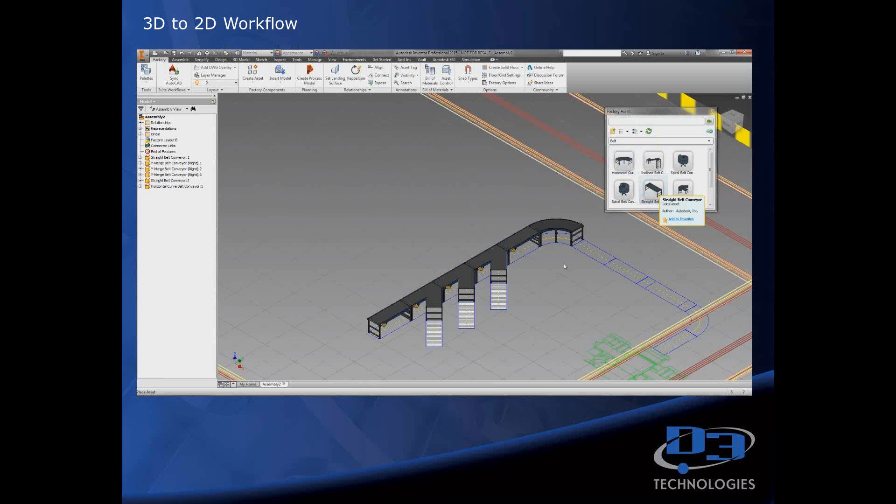
left_click(614, 249)
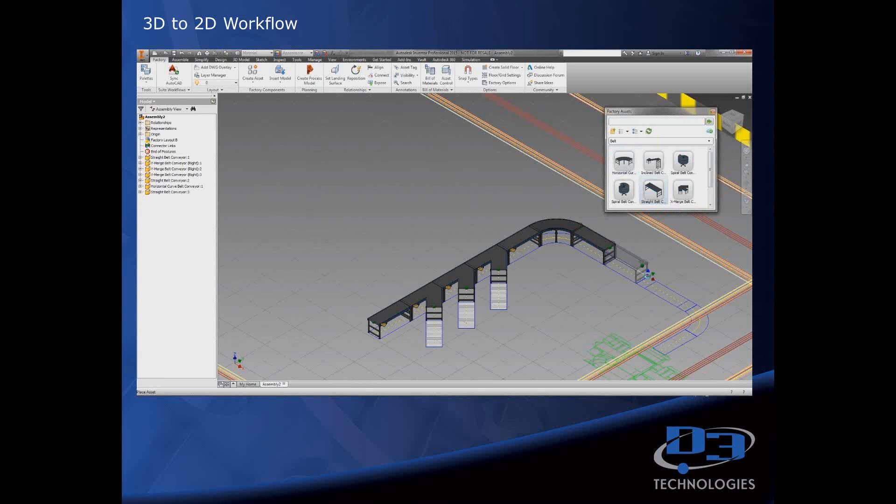
left_click(645, 266)
key("Escape")
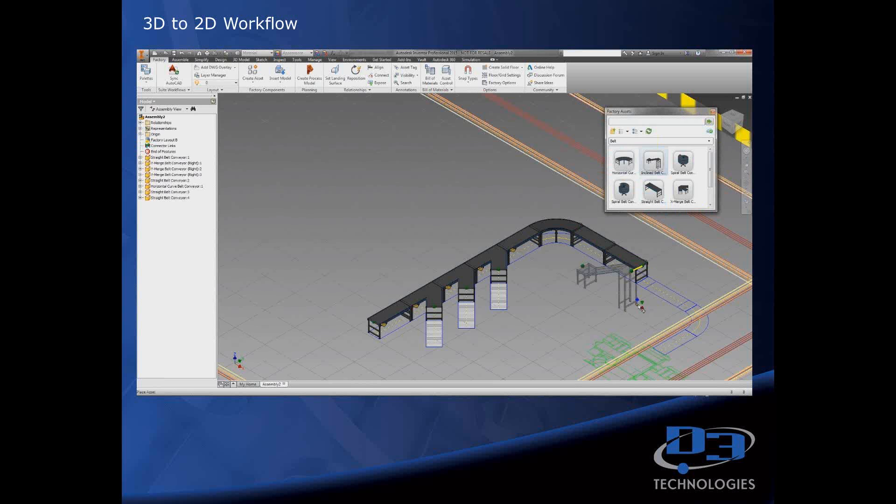
Connect an Inclined Belt Conveyor to the end of the line and a Horizontal Curve Belt Conveyor to its raised end.
left_click(698, 303)
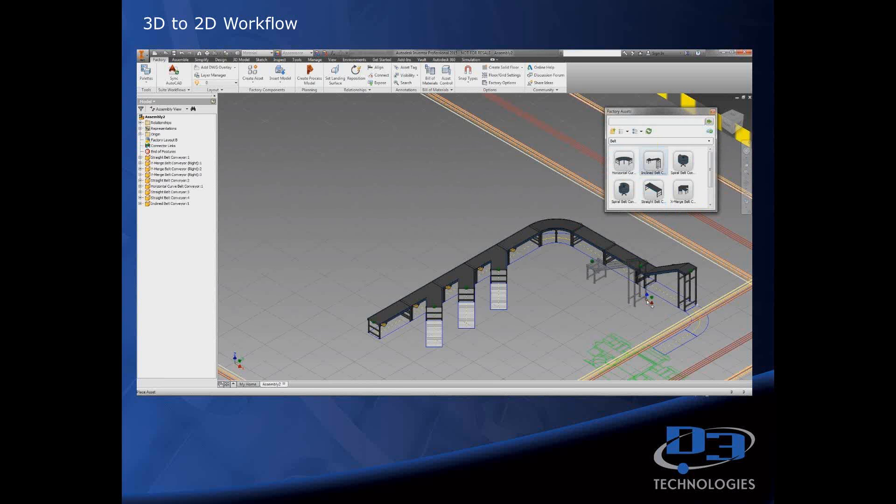
middle_click_drag(649, 302, 537, 249)
scroll(536, 250, "down", 3)
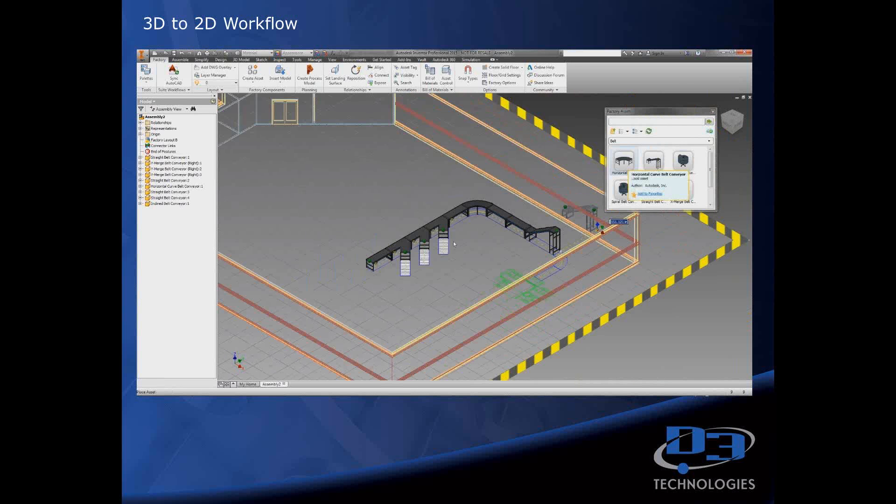
scroll(523, 248, "up", 4)
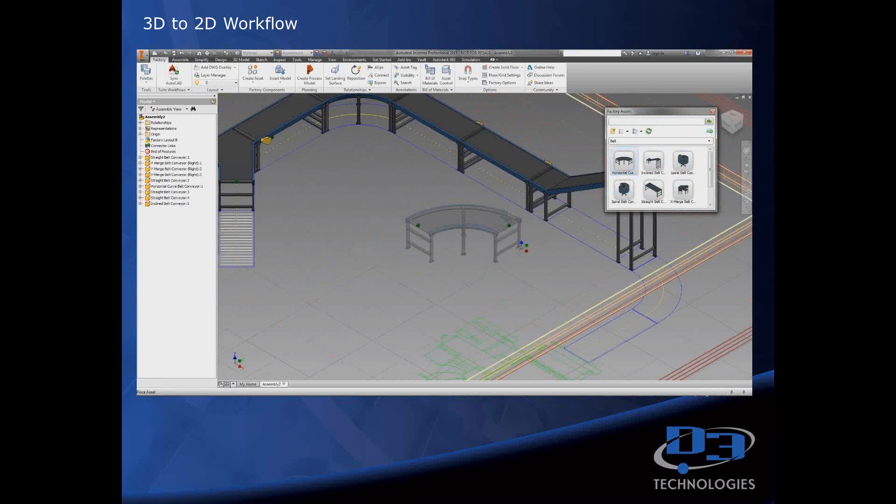
middle_click_drag(521, 248, 400, 276)
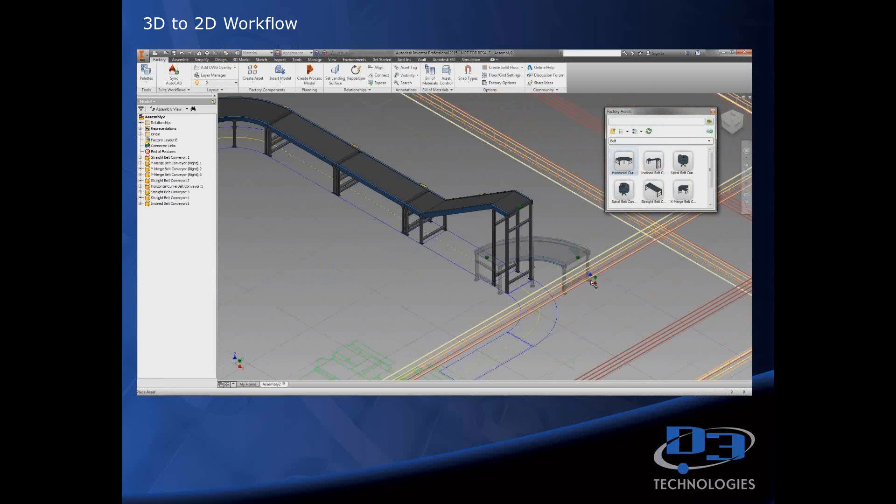
left_click(623, 262)
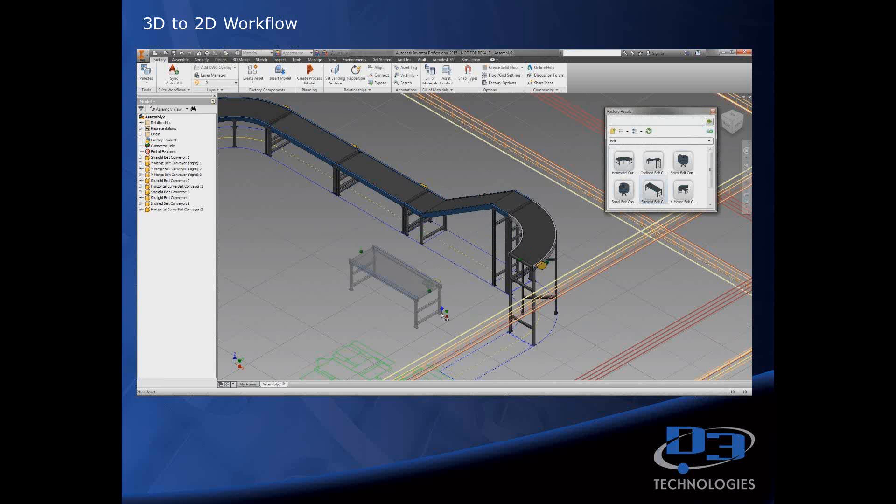
Connect a Straight Belt Conveyor to the open end of the raised curve to complete the belt line.
left_click(600, 331)
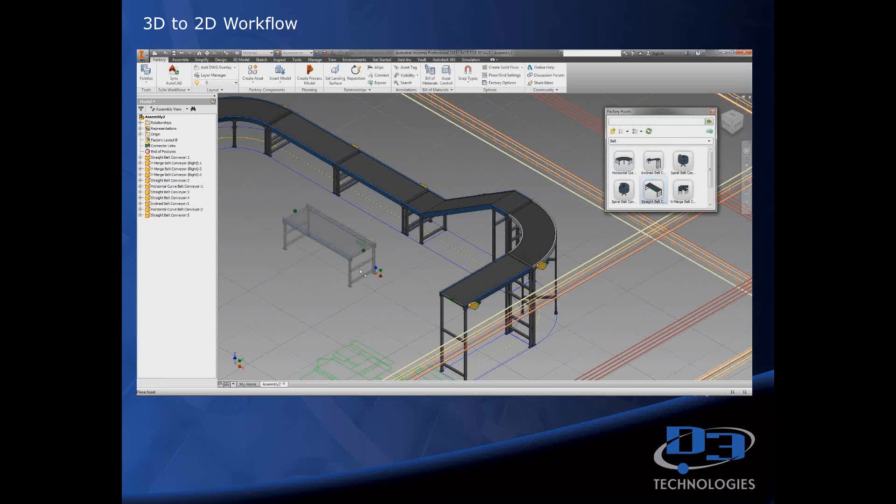
key("Escape")
scroll(361, 272, "down", 5)
middle_click_drag(361, 272, 427, 249)
key("Escape")
Switch the factory asset library from the Belt category to the Roller category under Conveyor.
left_click(709, 141)
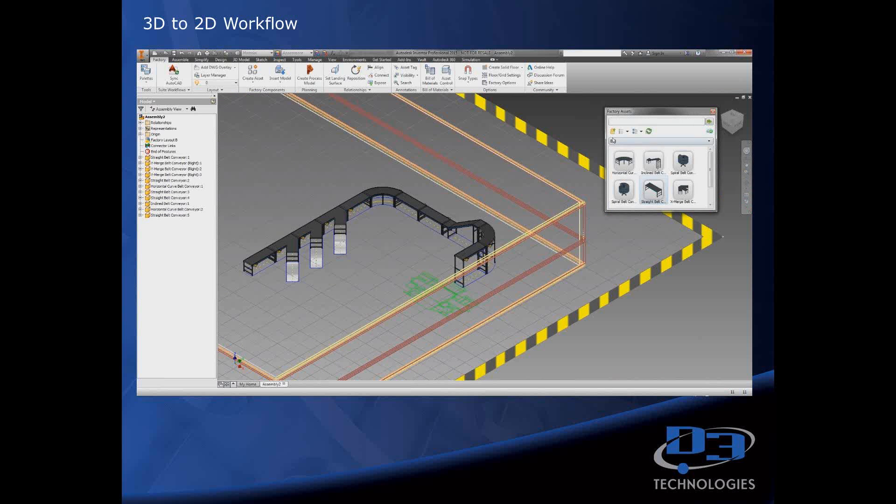
left_click(653, 158)
left_click(711, 205)
left_click(711, 206)
left_click(712, 205)
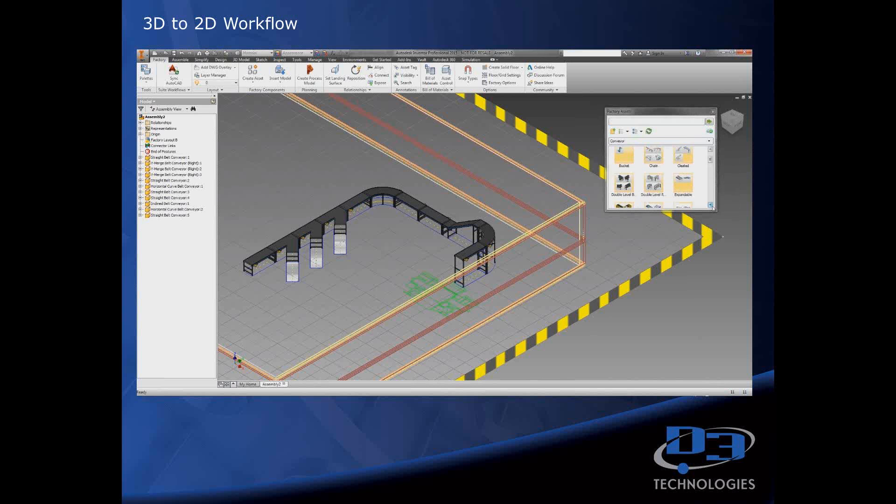
left_click(712, 206)
left_click(711, 206)
left_click(711, 206)
left_click(712, 205)
left_click(711, 205)
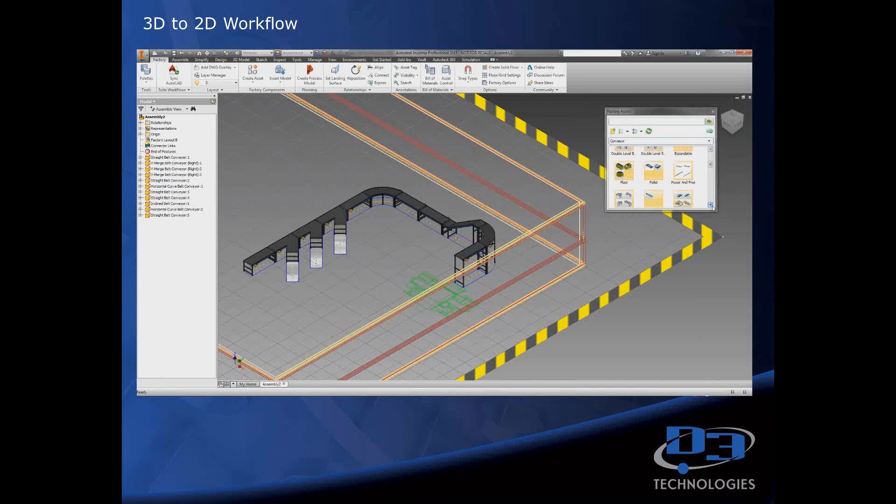
left_click(712, 206)
double_click(629, 191)
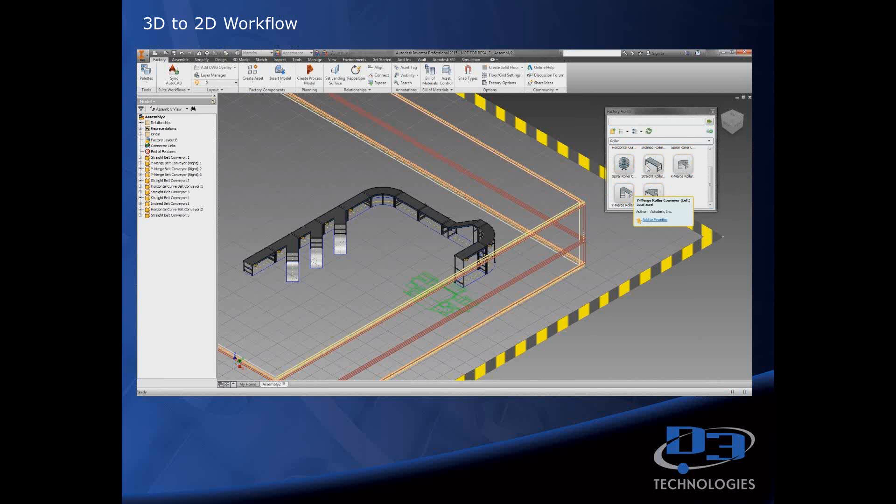
Place a Straight Roller Conveyor on each of the three branch outlines, connected to the Y-merge outlets.
left_click(652, 166)
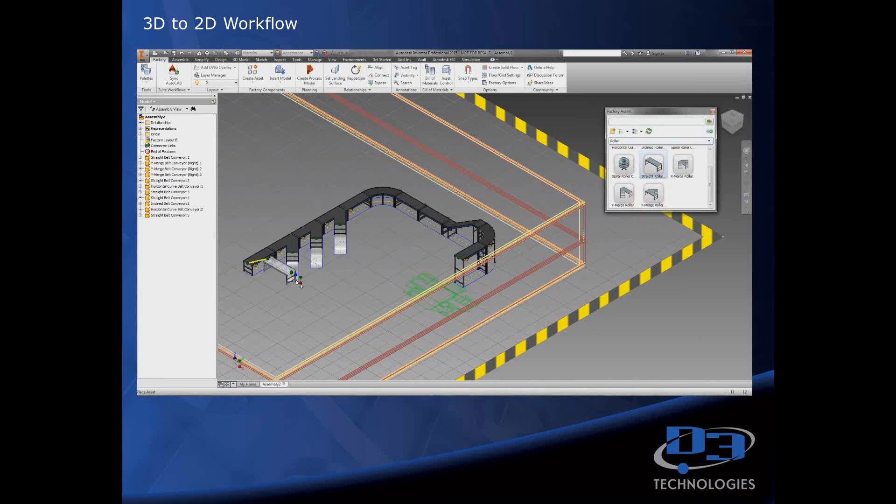
left_click(328, 280)
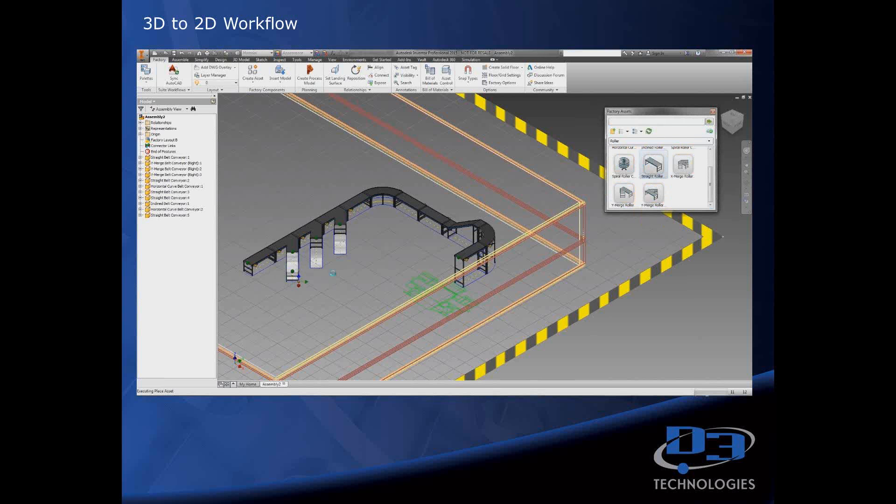
key("Escape")
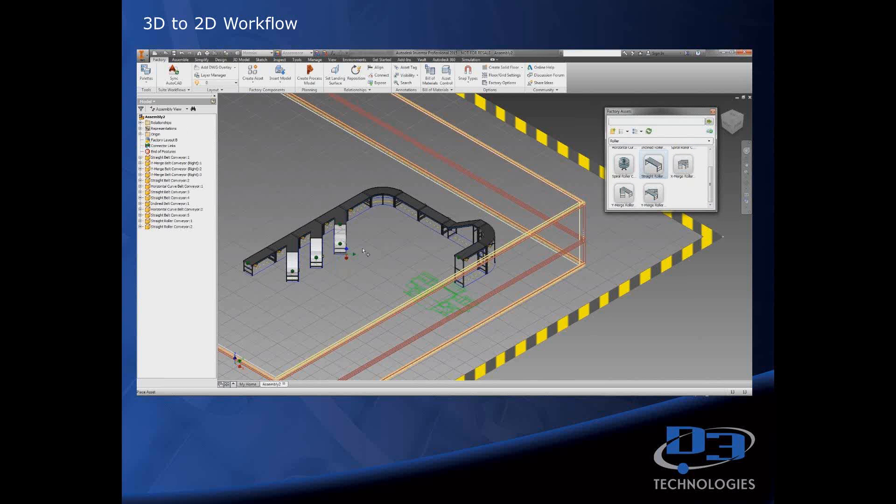
right_click(385, 254)
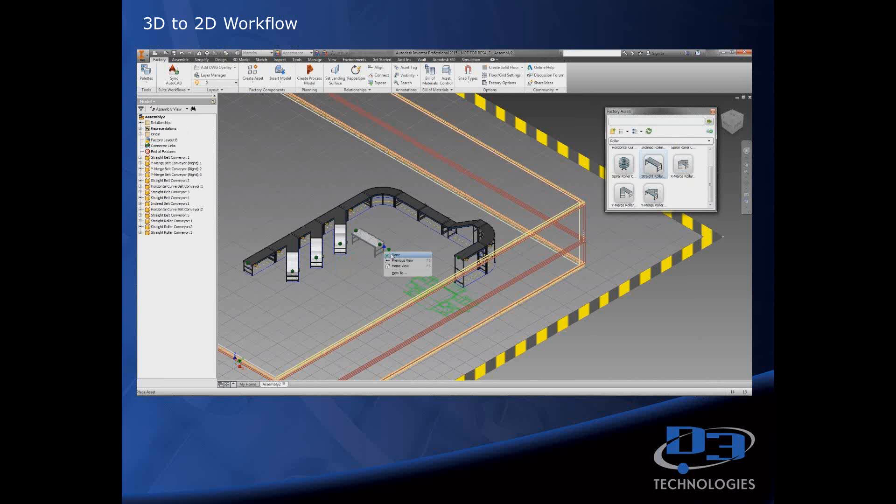
left_click(394, 255)
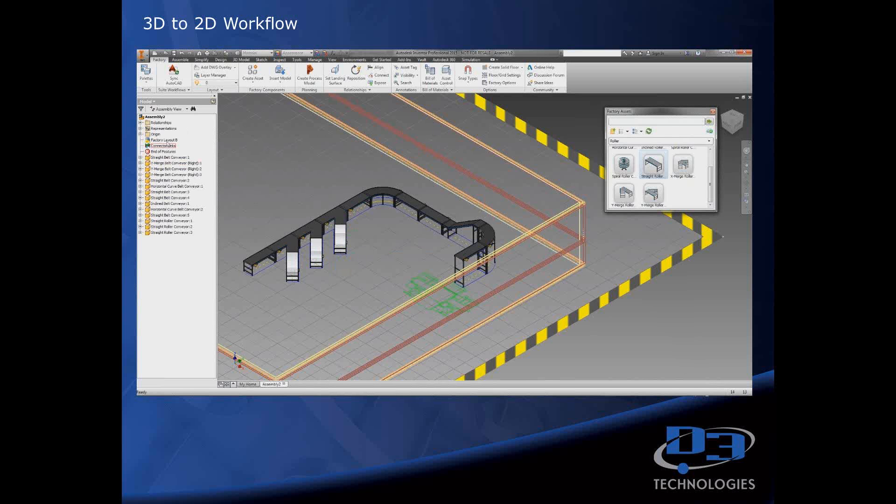
Turn off the building wall layers in the Factory Layout B overlay's layer settings, keeping the conveyor and machine outlines.
right_click(163, 140)
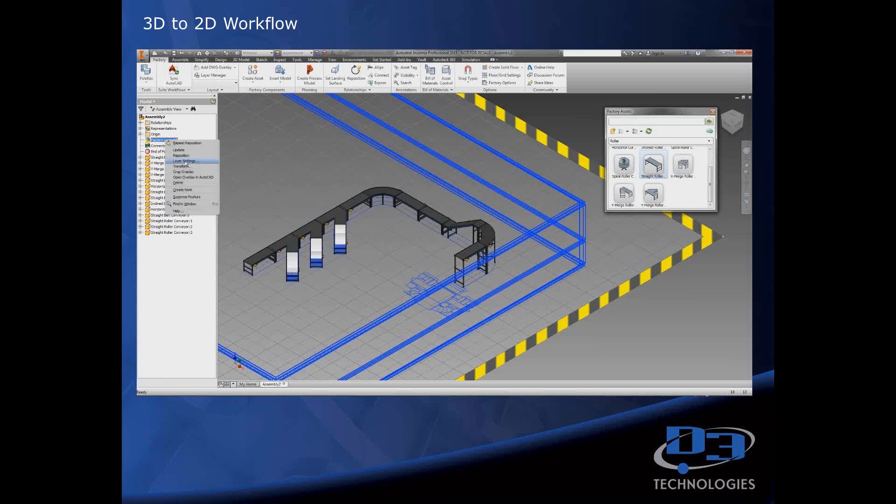
left_click(185, 161)
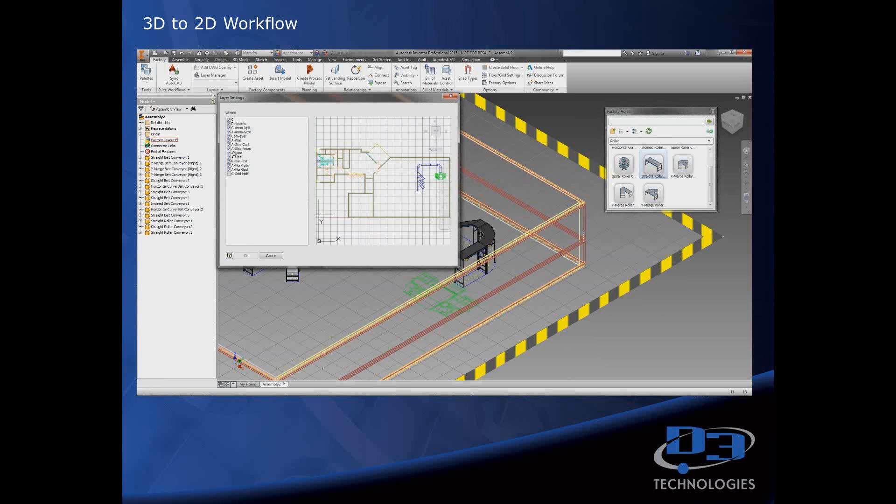
left_click(246, 255)
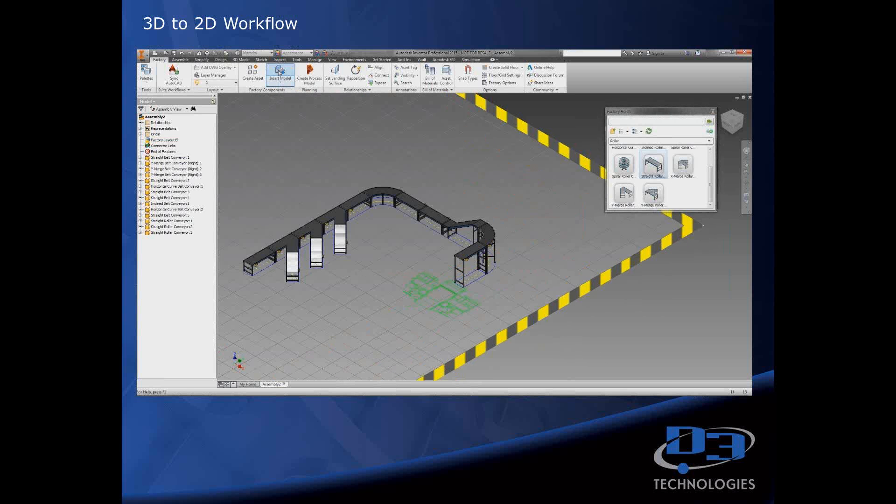
Insert the Blower model on the floor in front of the roller branches and rotate it about its vertical axis.
left_click(280, 73)
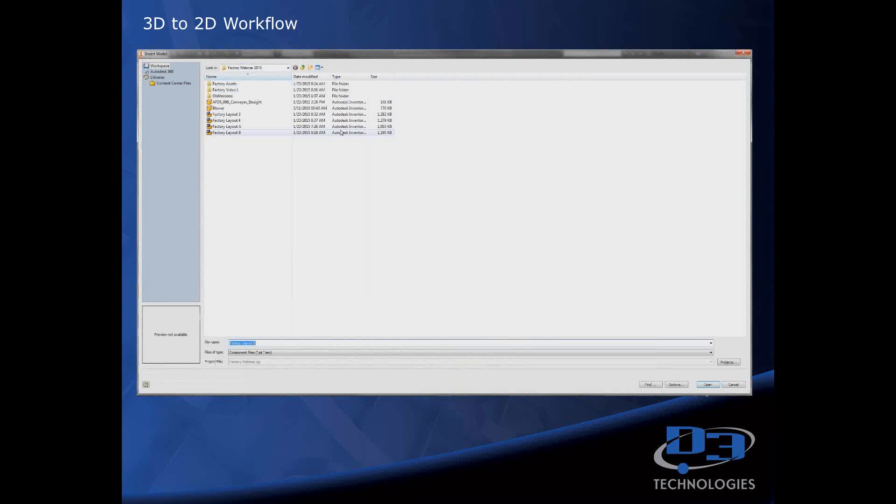
left_click(224, 108)
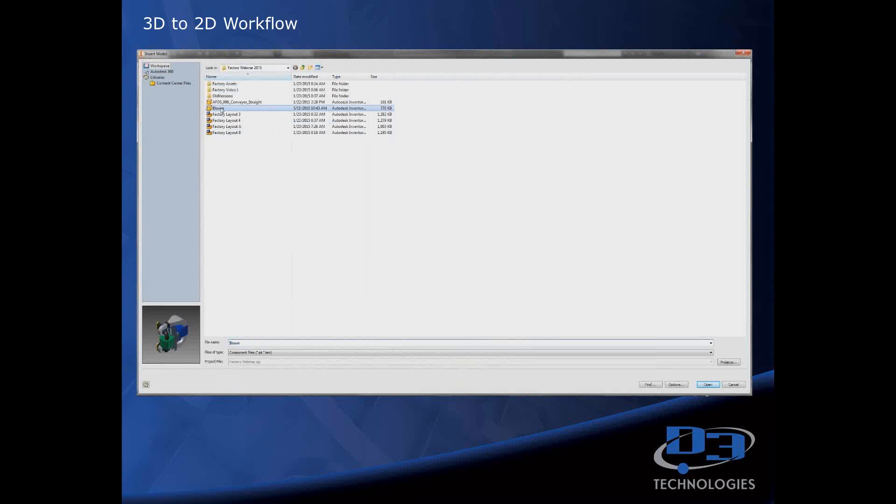
left_click(707, 385)
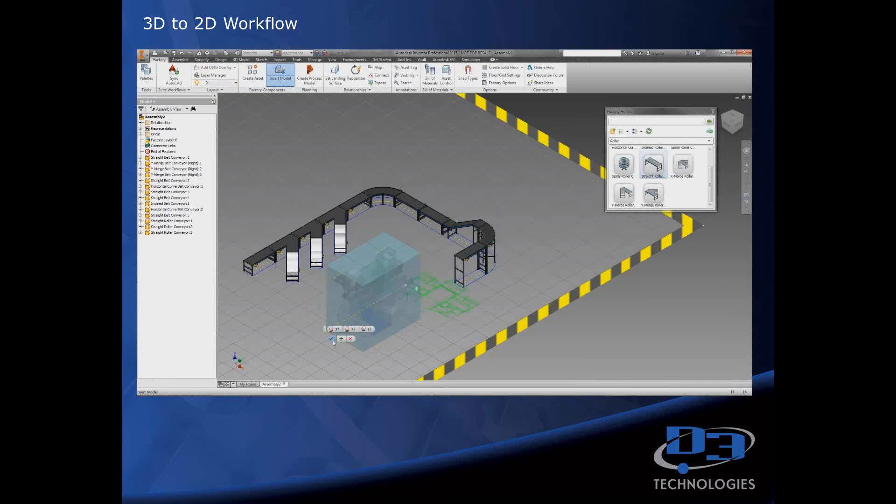
left_click(331, 339)
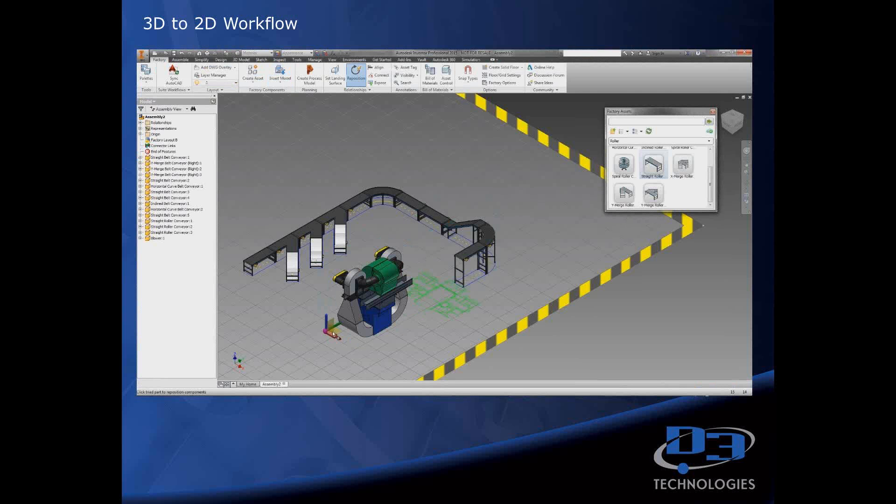
left_click(327, 320)
left_click_drag(328, 319, 308, 344)
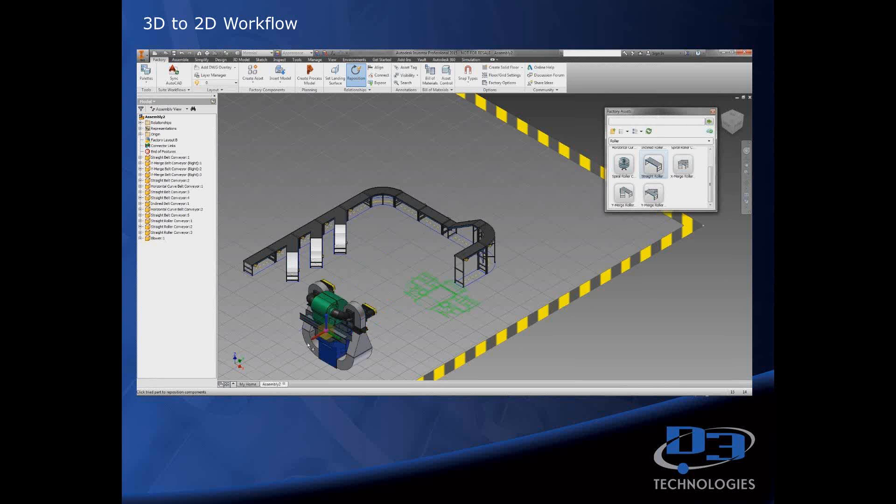
Relocate the blower's reposition triad to the outer corner vertex where its tapered duct meets the curved base.
middle_click_drag(308, 345, 330, 277)
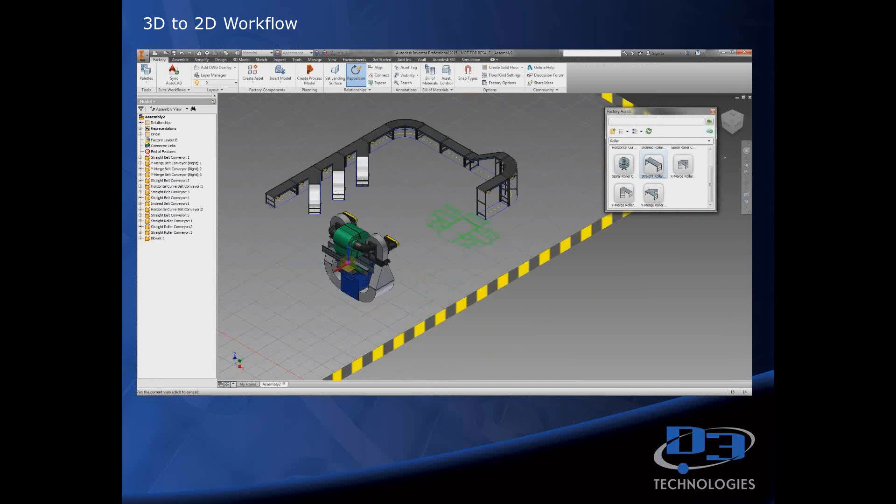
right_click(345, 263)
left_click(375, 300)
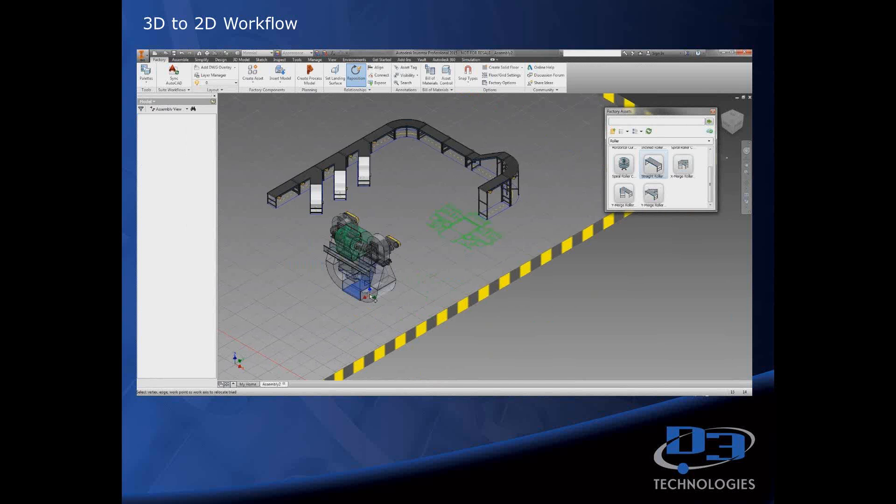
scroll(375, 300, "down", 5)
scroll(351, 259, "down", 3)
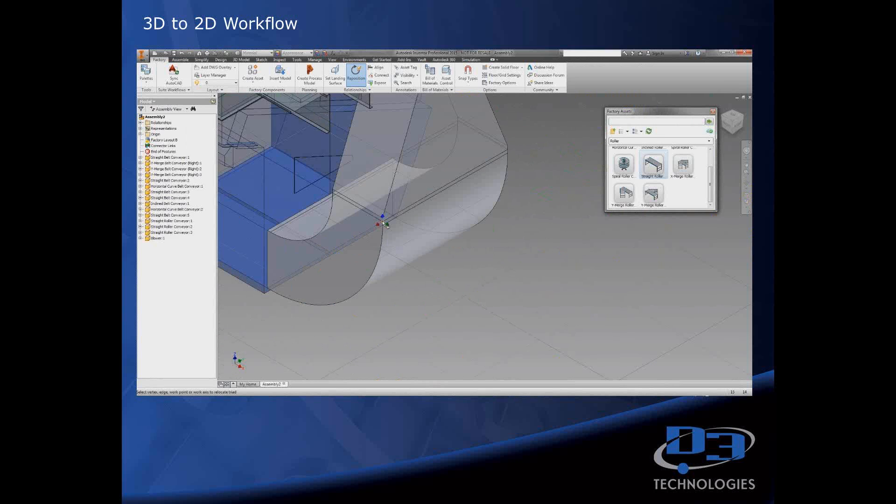
left_click(382, 222)
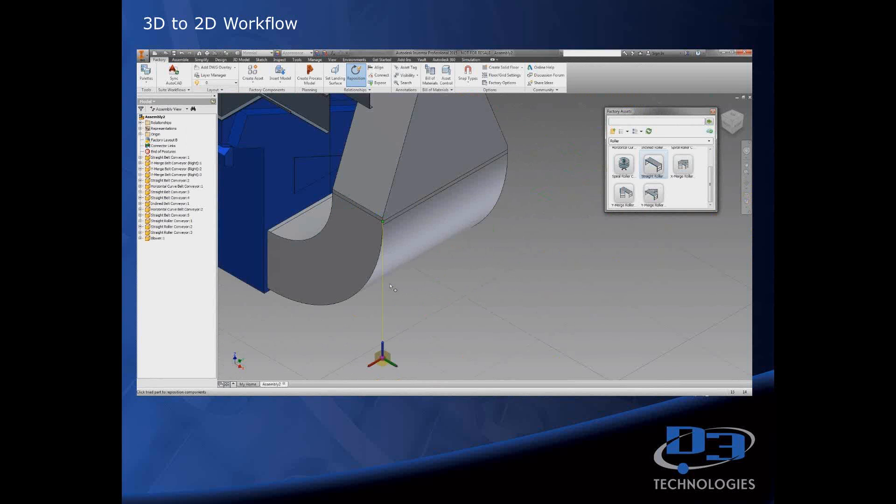
scroll(391, 286, "up", 3)
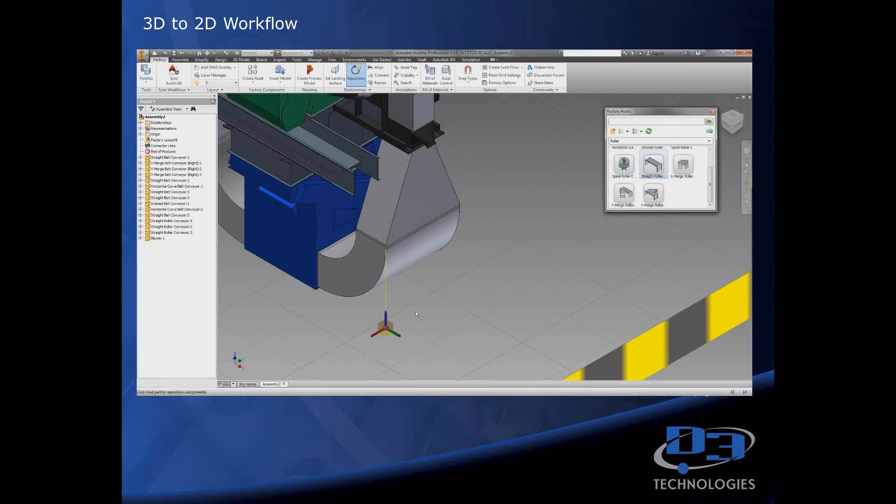
Move the blower across the floor onto its green outline at the end of the belt conveyor line.
scroll(415, 314, "up", 5)
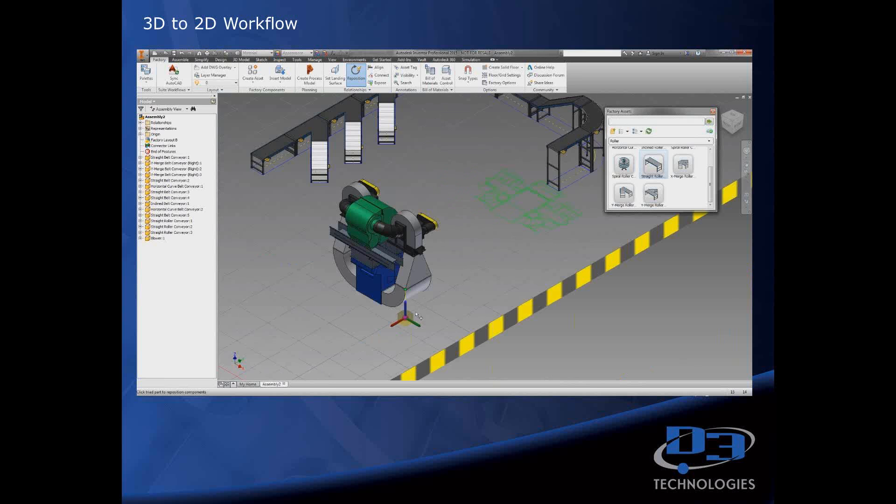
middle_click_drag(416, 314, 374, 306)
left_click_drag(365, 312, 510, 223)
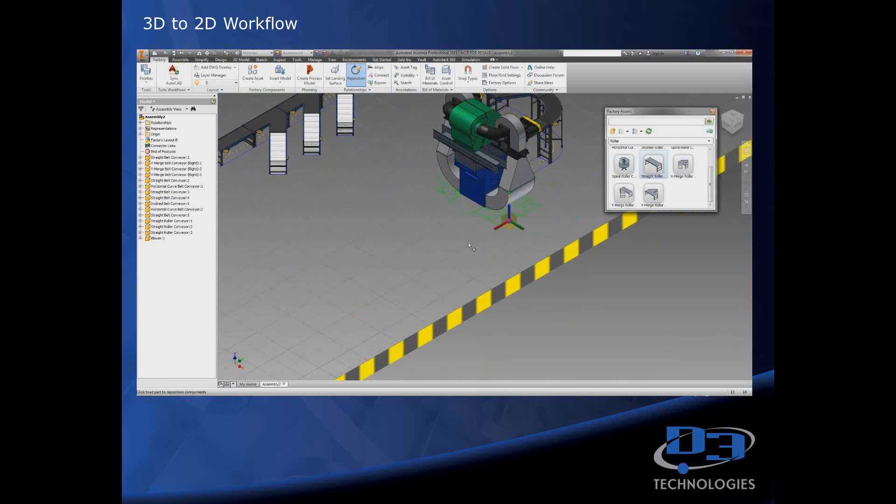
key("Escape")
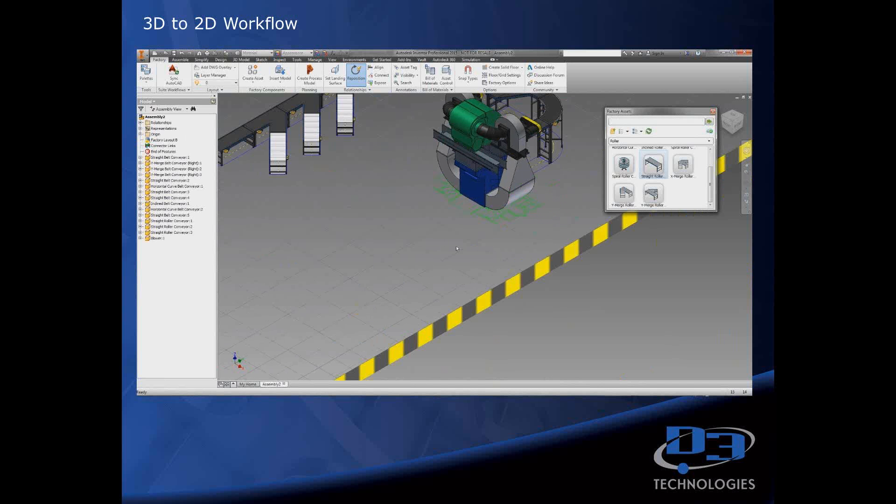
Place a Forklift Truck from the Material Handling assets on the open floor between the roller branches and the blower.
scroll(455, 245, "up", 3)
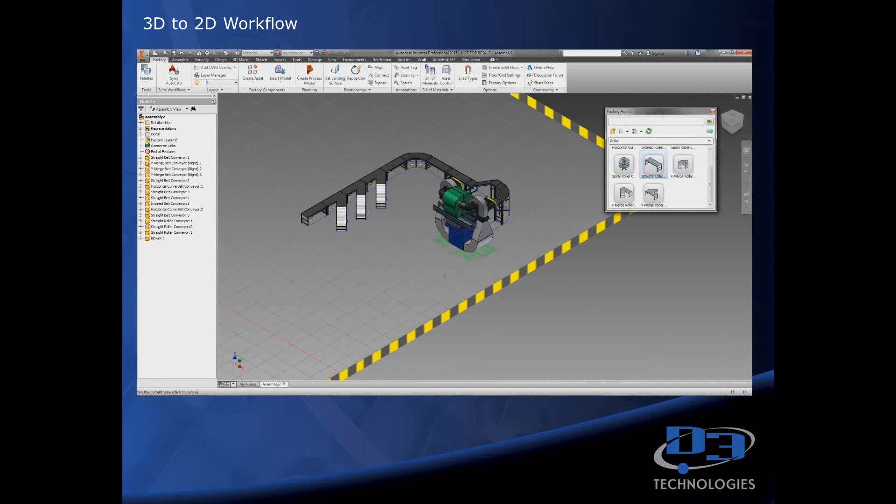
left_click(612, 131)
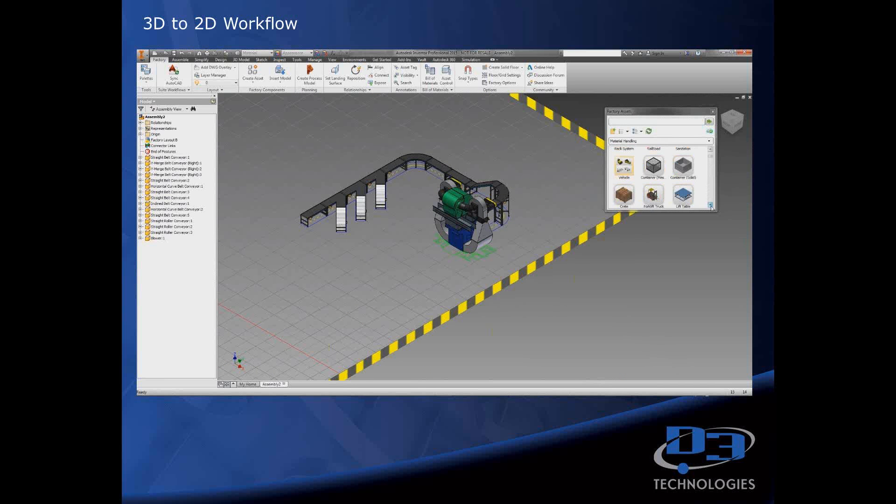
double_click(683, 164)
left_click(654, 185)
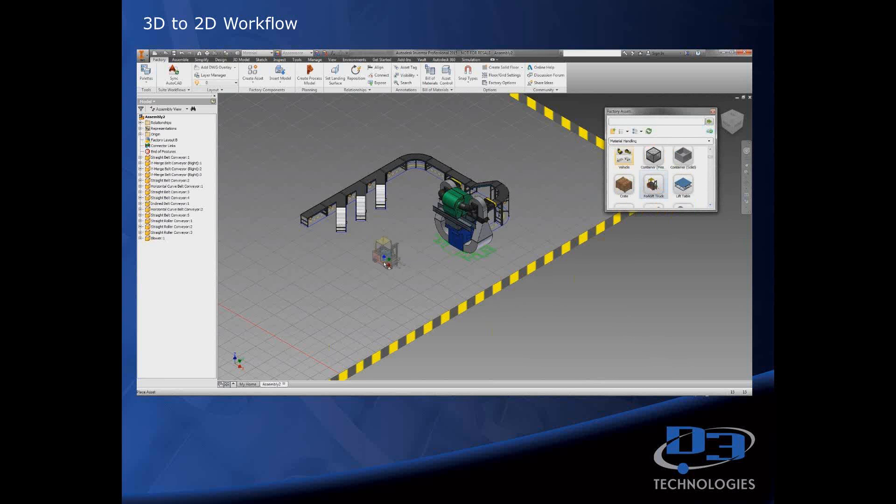
left_click(384, 264)
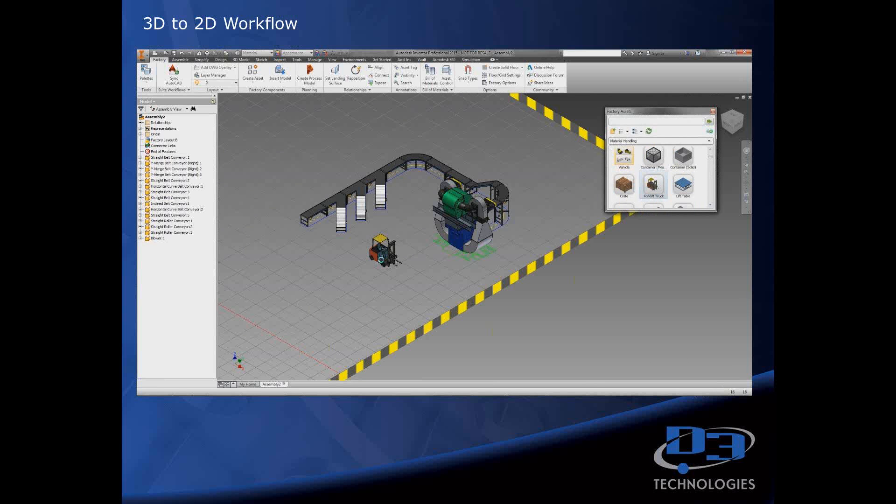
right_click(399, 280)
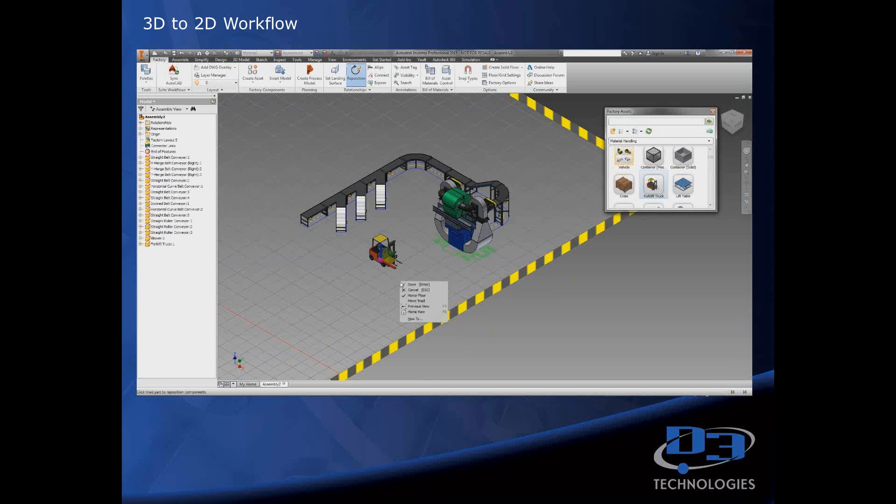
left_click(411, 284)
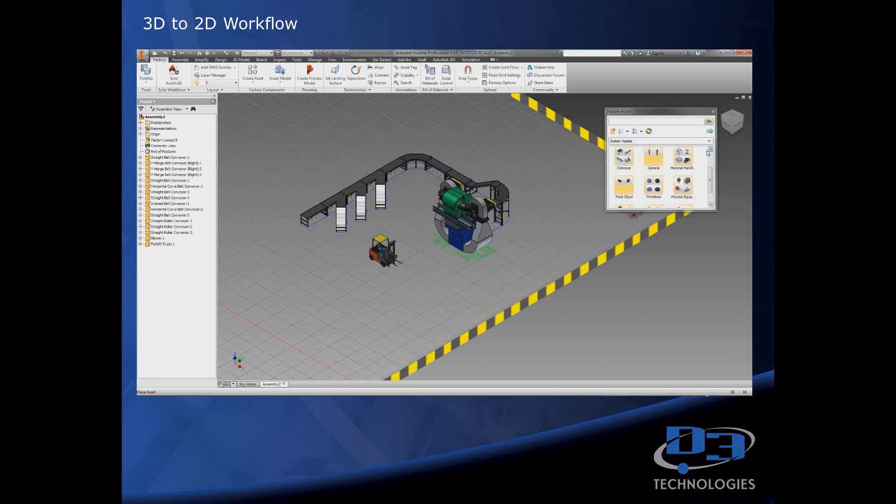
Place two Man assets from the General category, one beside the first roller branch and one beside the last.
double_click(653, 161)
left_click_drag(661, 167, 420, 222)
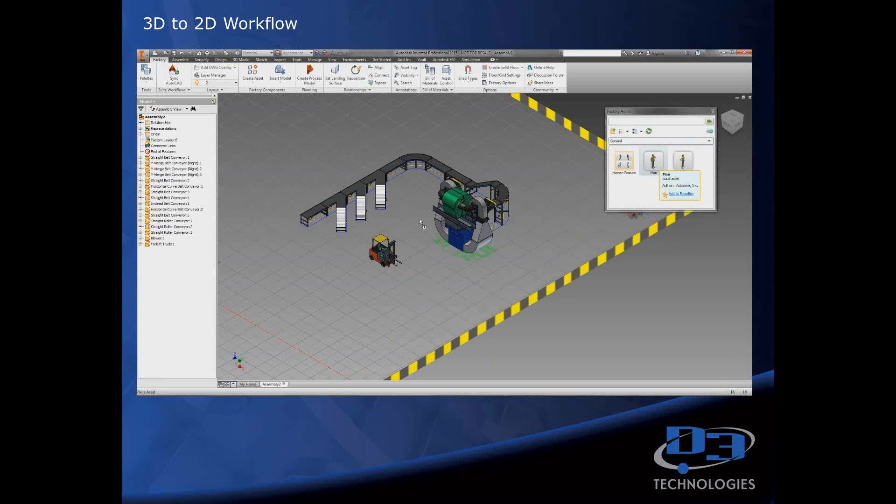
left_click_drag(347, 237, 347, 237)
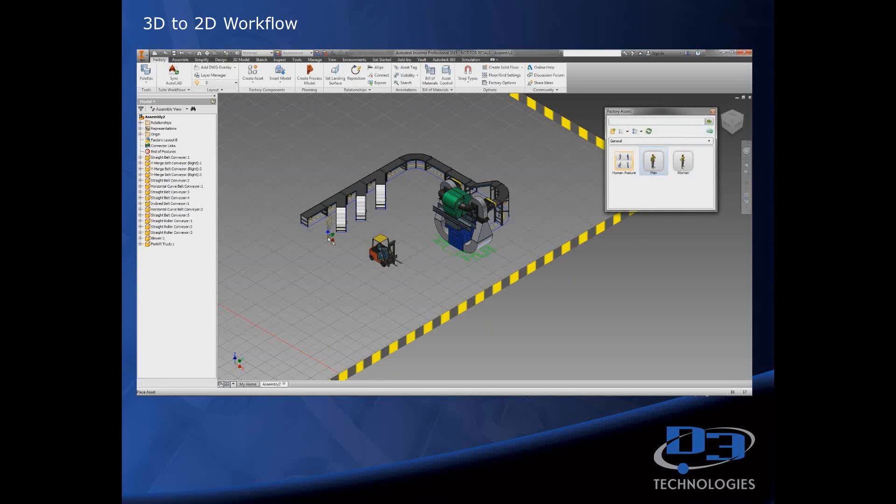
left_click(330, 239)
left_click(395, 206)
right_click(411, 237)
left_click(421, 239)
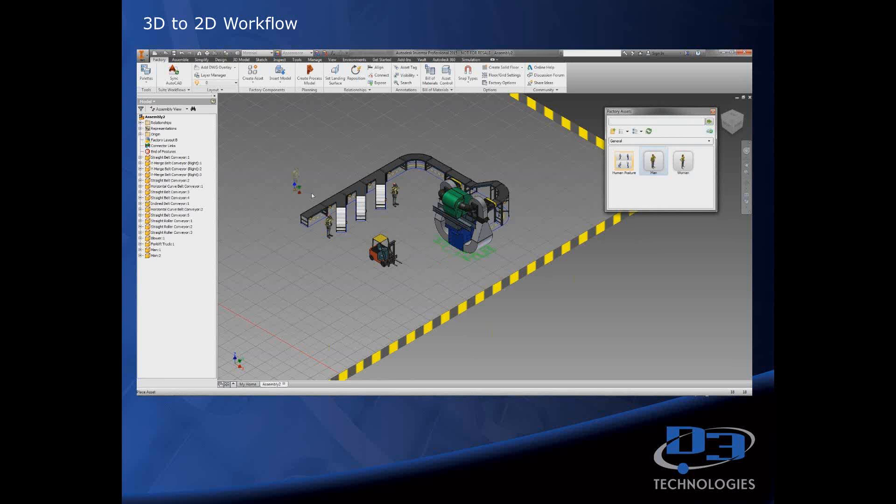
key("Escape")
Turn the building wall layer back on in the Factory Layout B overlay's layer settings.
middle_click_drag(420, 261, 457, 284)
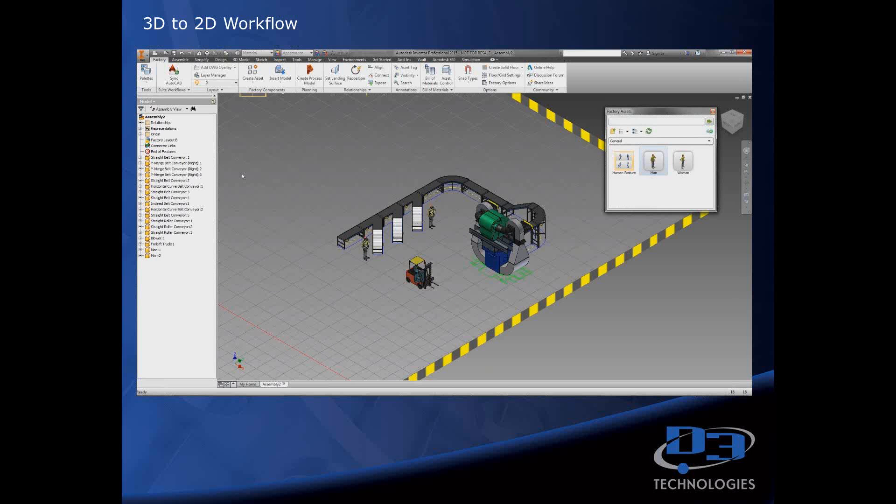
right_click(157, 140)
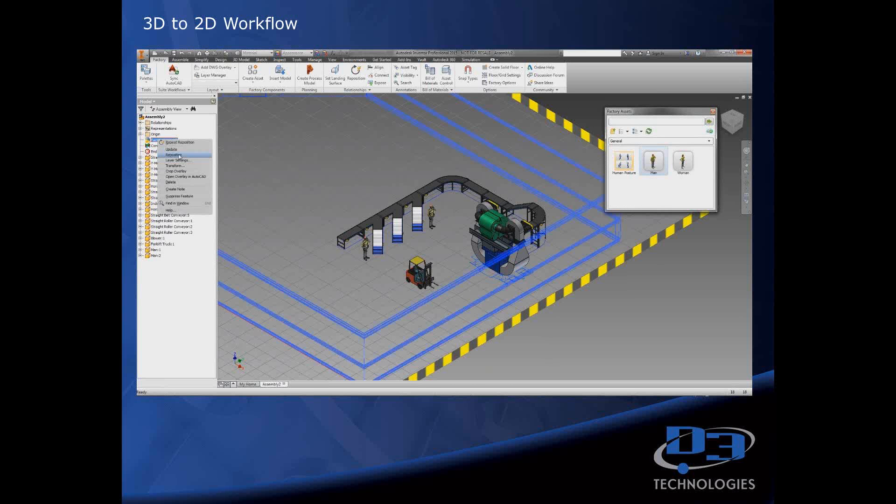
left_click(178, 160)
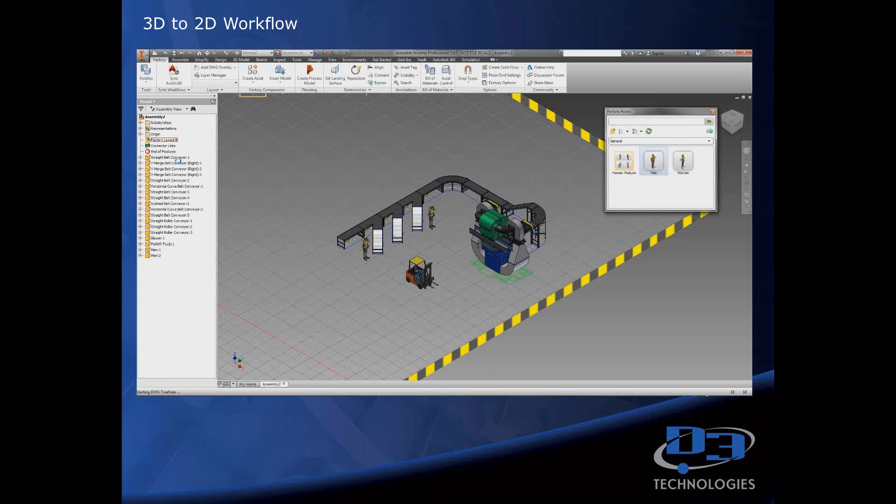
left_click(229, 140)
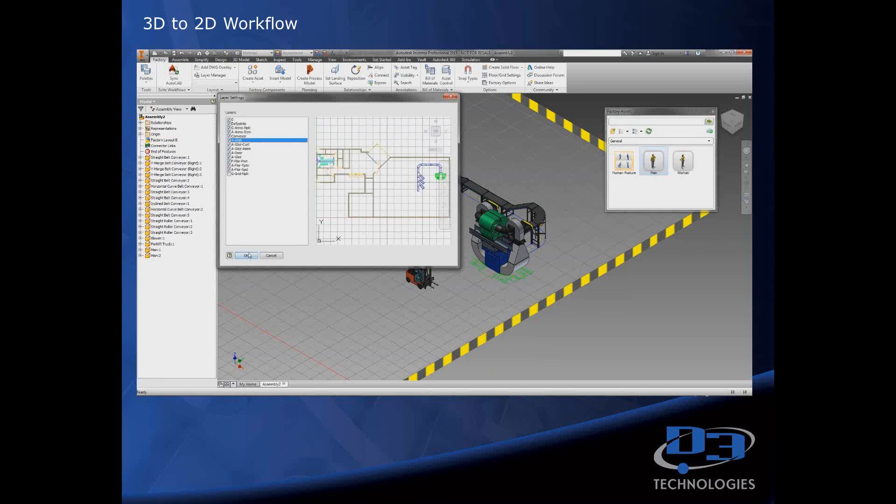
left_click(249, 255)
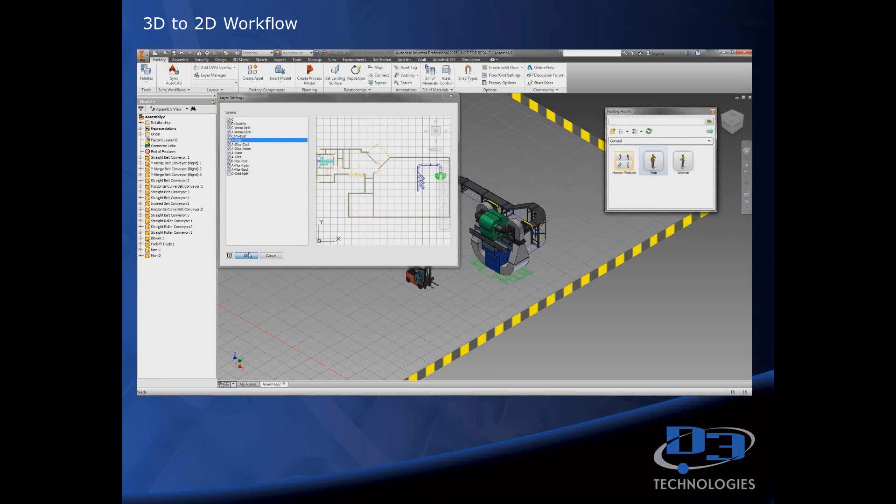
Save the assembly and its dependents as Factory Layout 5 in the Factory Webinar 2015 folder.
key("ctrl+s")
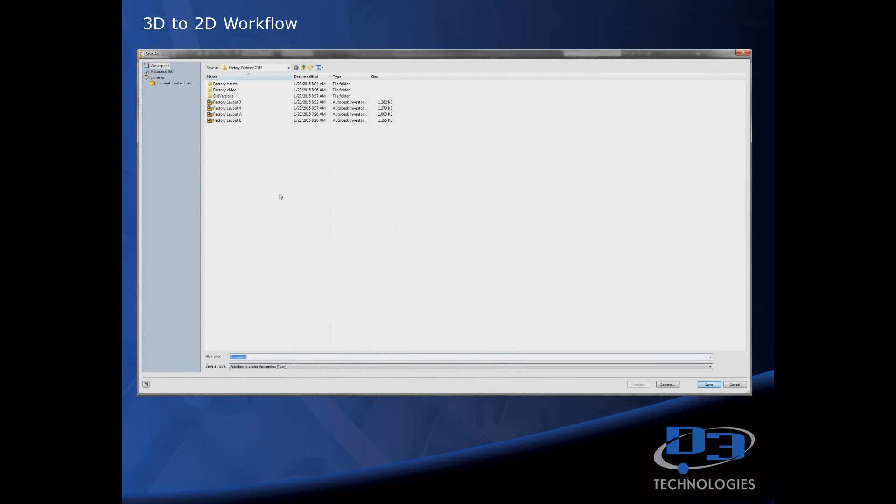
type("Opti")
key("BackSpace")
key("BackSpace")
key("BackSpace")
key("BackSpace")
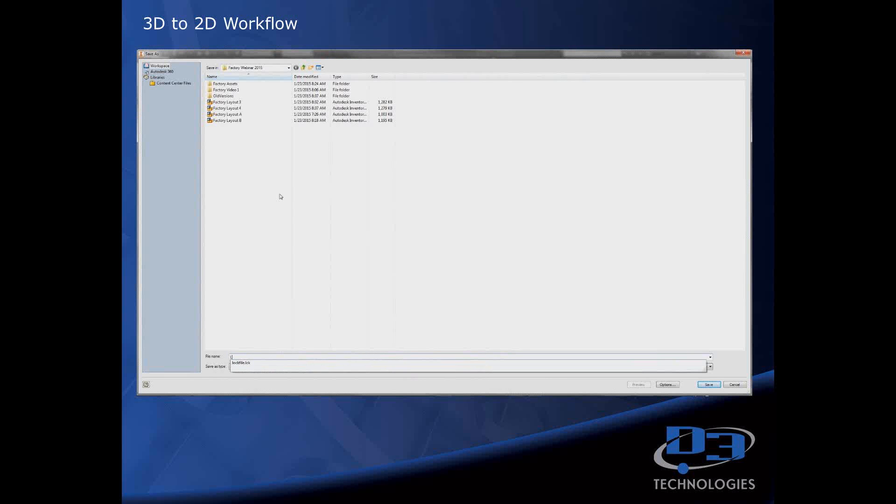
type("Fac")
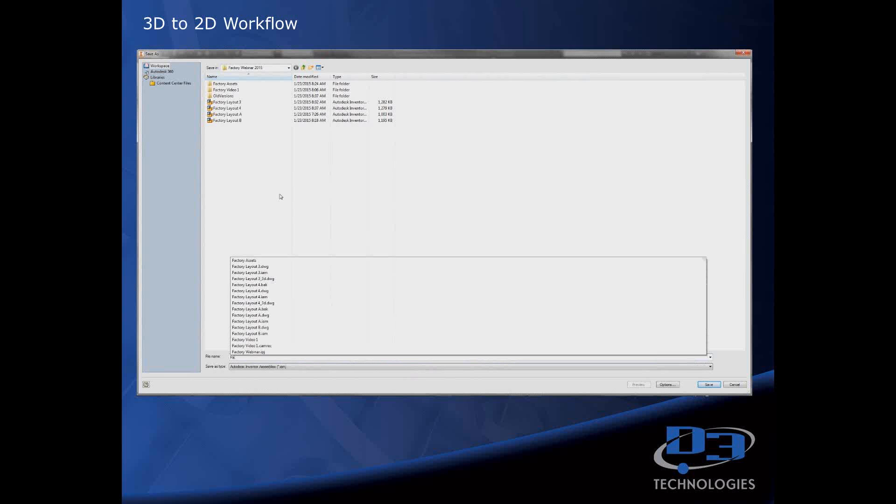
type("tory Layout 5")
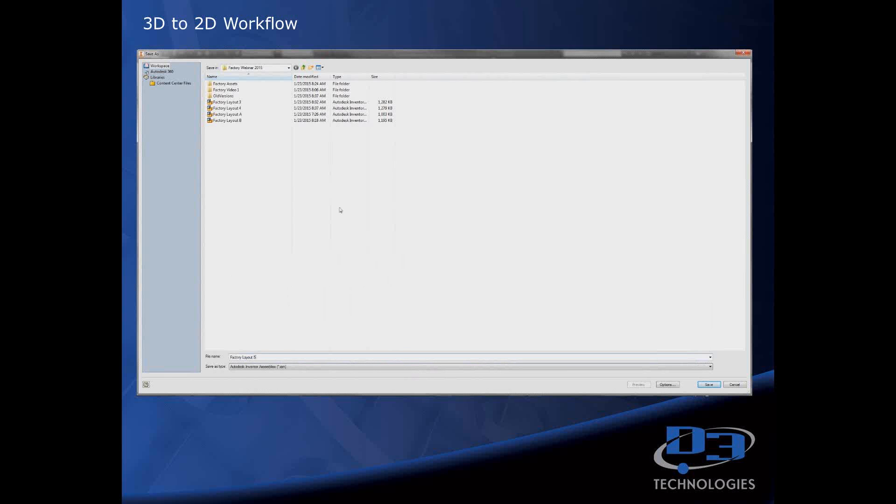
left_click(707, 385)
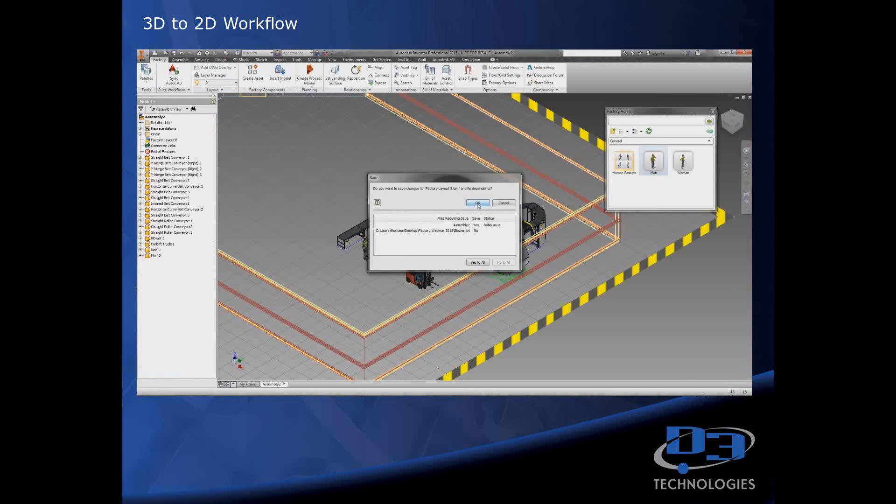
left_click(477, 203)
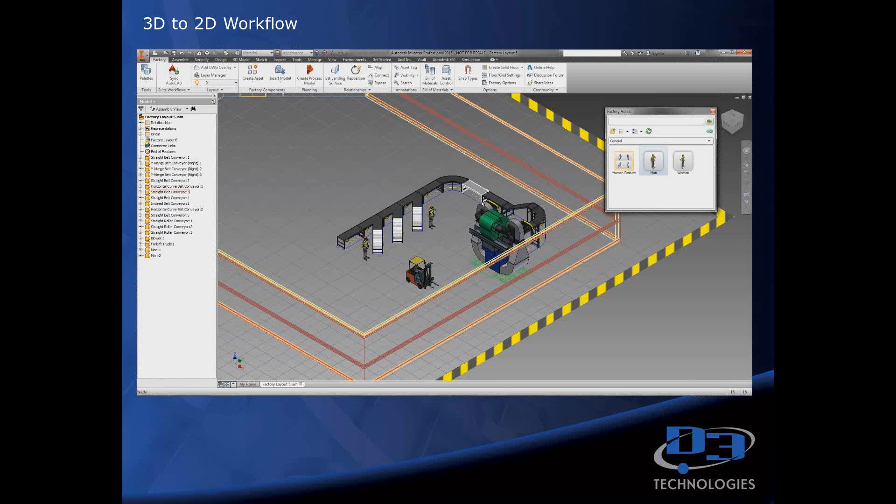
Sync the Factory Layout 5 assembly to AutoCAD and open the generated drawing there.
left_click(173, 75)
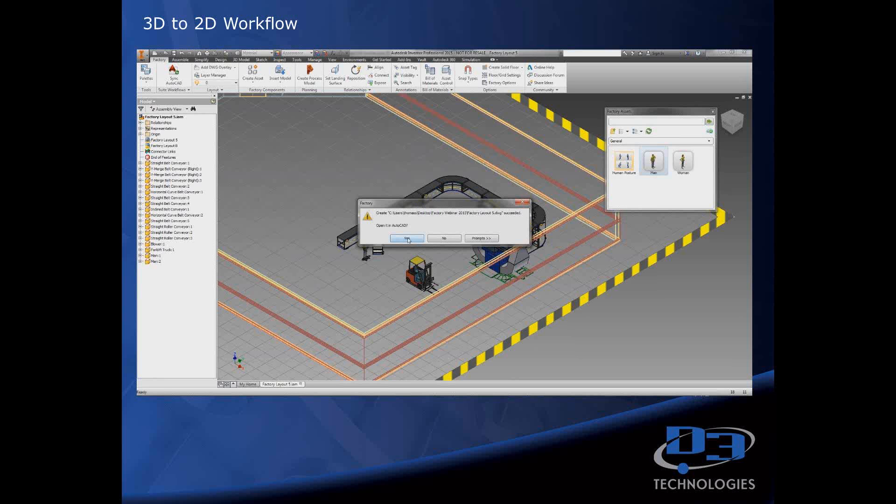
left_click(407, 239)
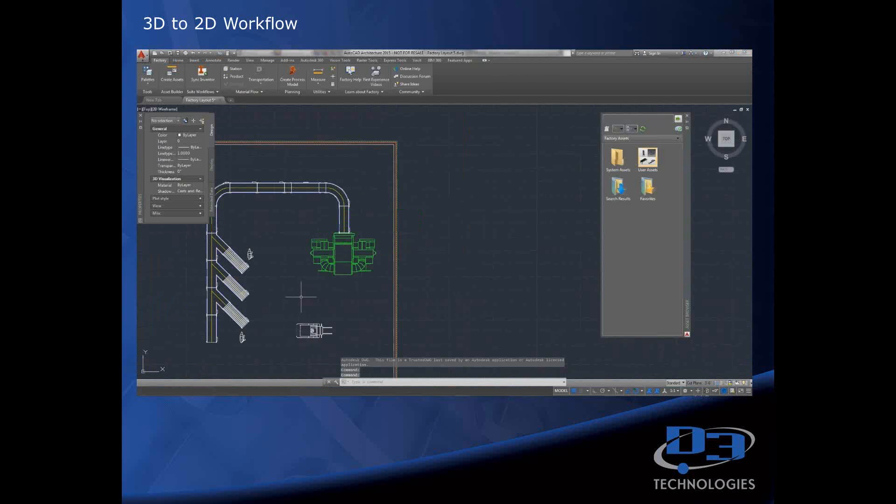
scroll(301, 297, "down", 3)
middle_click_drag(302, 296, 516, 239)
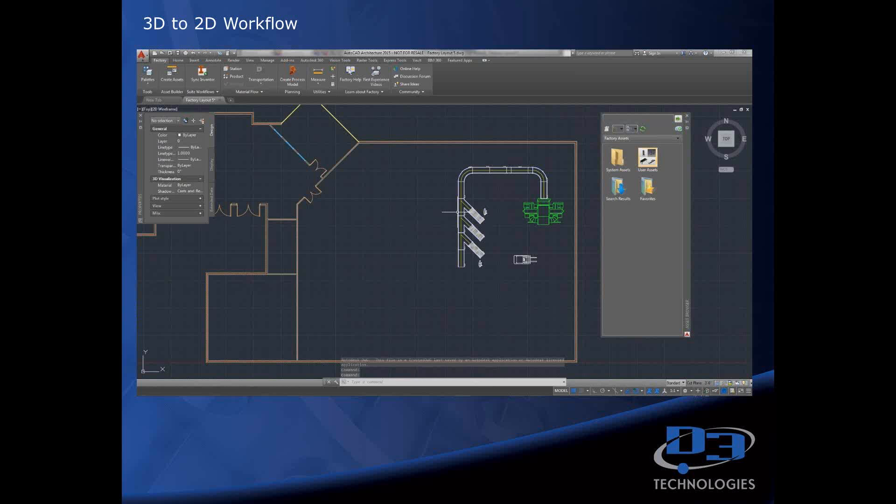
Rotate the forklift block about a point on its body so its forks point diagonally toward the lowest roller branch.
scroll(465, 278, "up", 2)
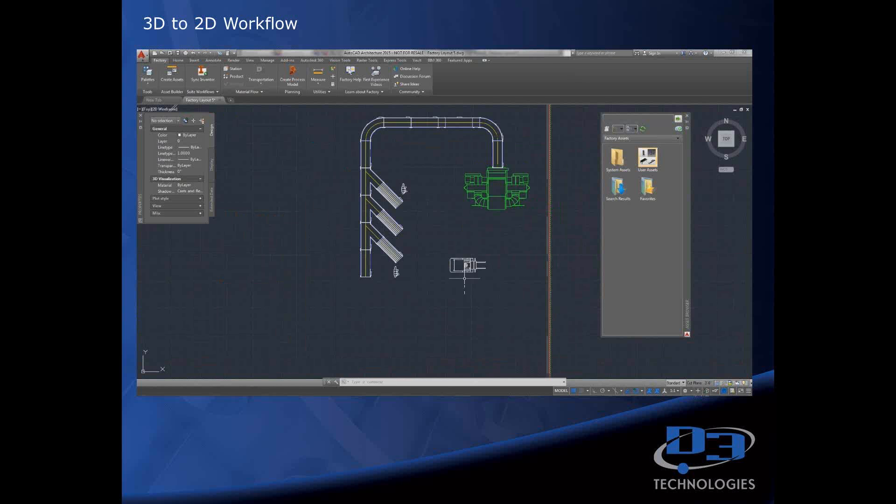
scroll(465, 279, "up", 2)
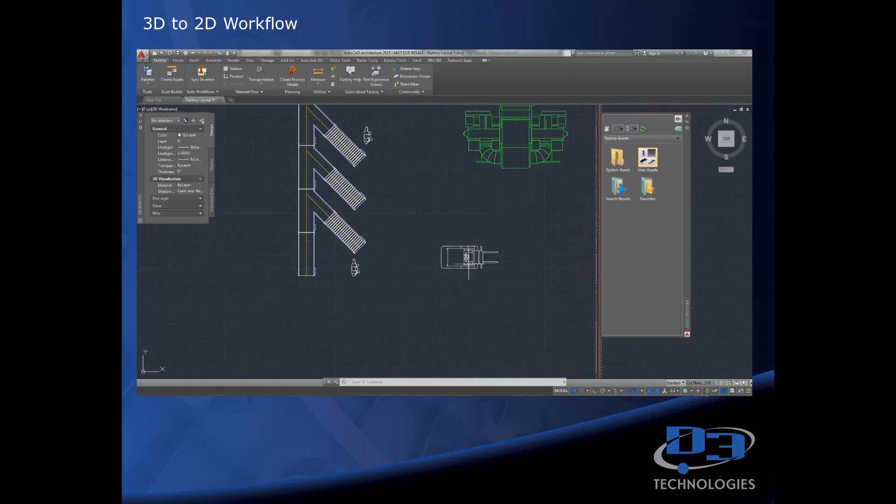
left_click(469, 263)
type("ro")
key("Return")
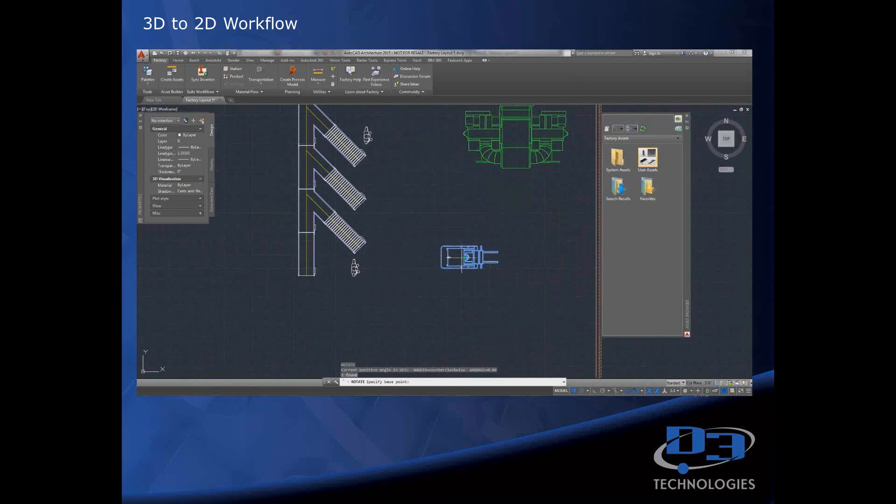
left_click(460, 260)
left_click(449, 249)
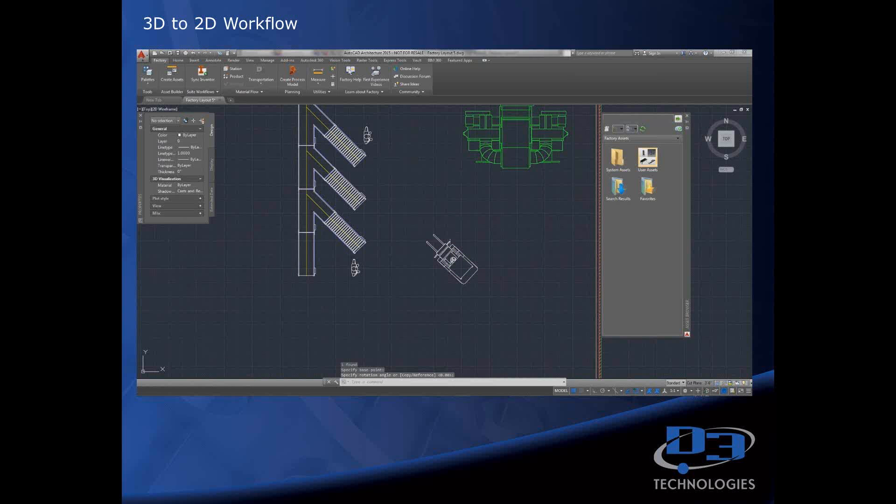
Move the forklift block so its forks sit at the end of the lowest roller branch.
left_click(450, 255)
left_click(459, 265)
left_click(396, 281)
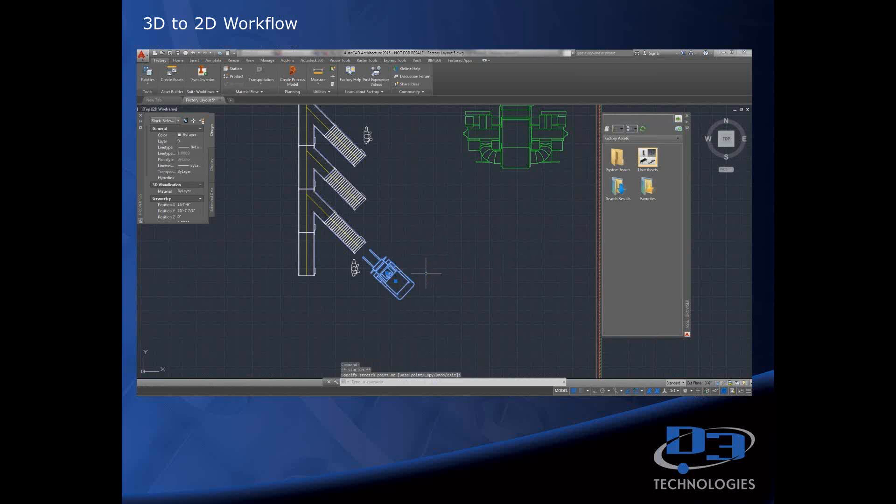
key("Escape")
key("Escape")
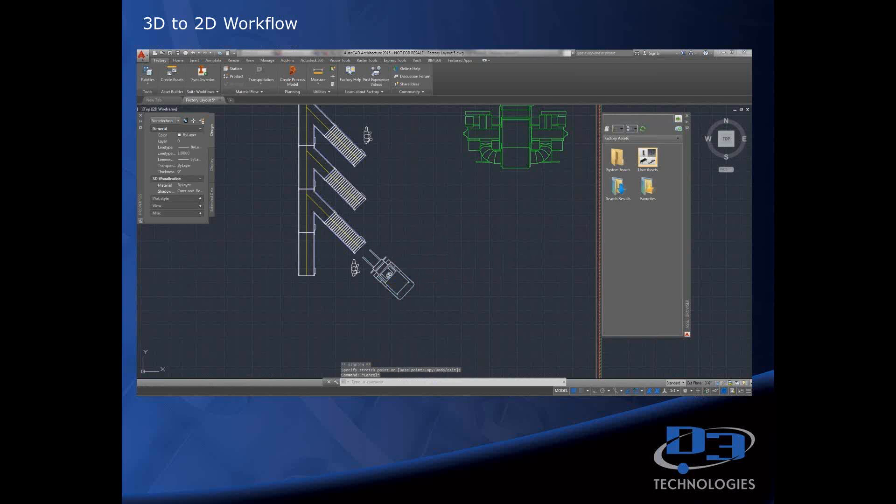
Move the man block beside the lowest roller branch to a spot next to the green blower.
left_click(354, 269)
type("m")
key("Return")
left_click(353, 305)
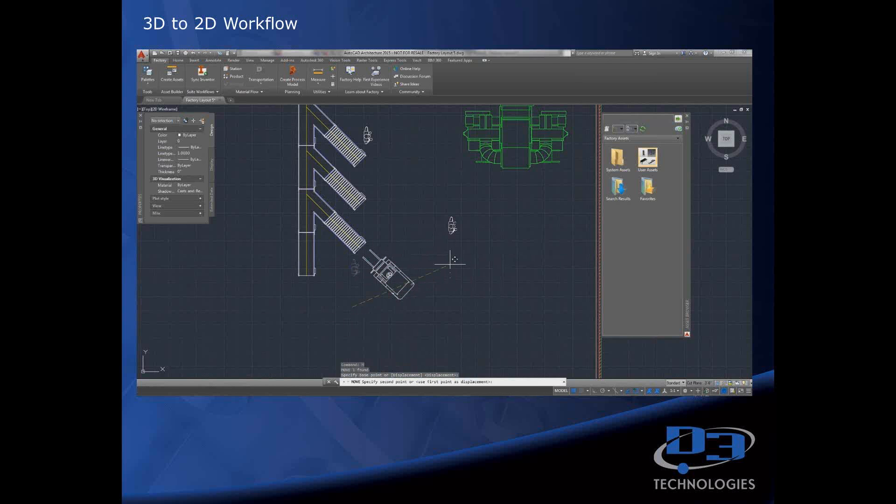
left_click(449, 185)
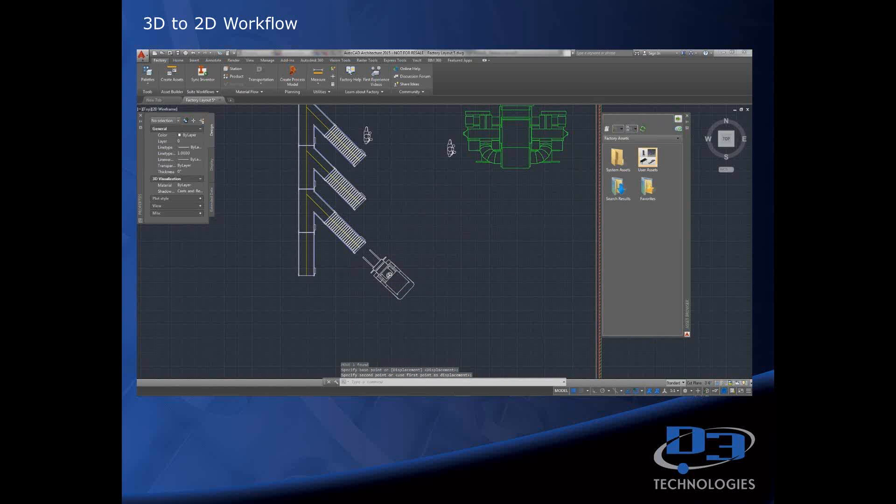
scroll(473, 220, "down", 2)
middle_click_drag(474, 220, 480, 245)
scroll(495, 241, "down", 4)
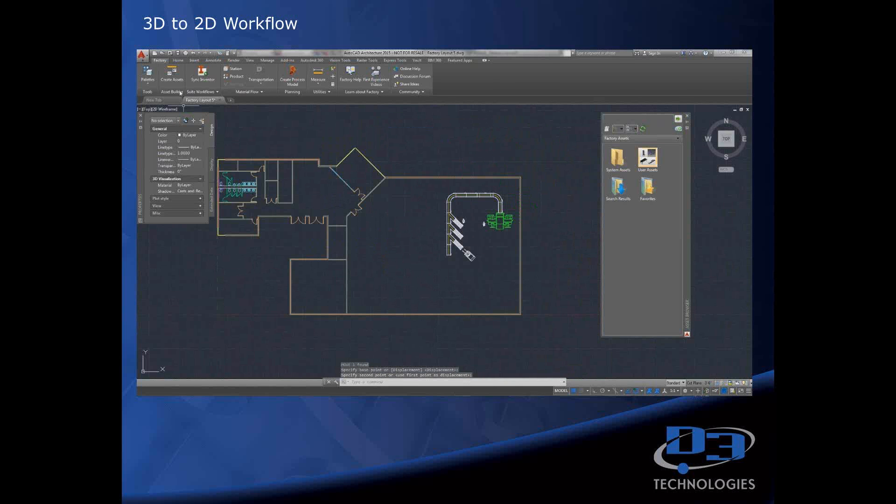
Save the Factory Layout 5 drawing and sync the rearranged assets back to the Inventor assembly.
key("ctrl+s")
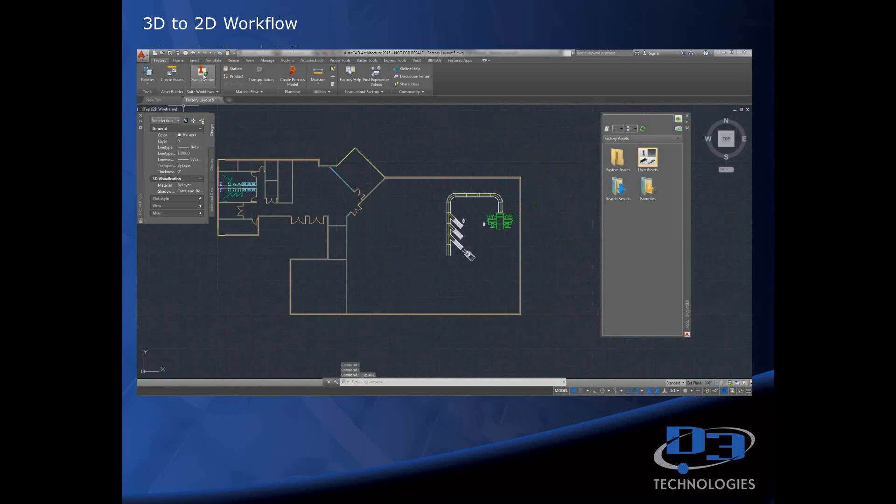
left_click(202, 74)
left_click(467, 226)
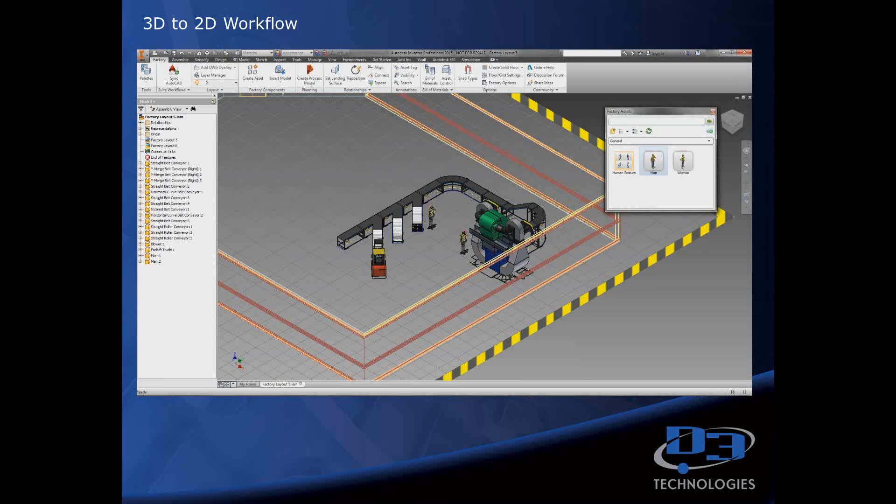
Locate the horizontal storage tank in the Material Handling category of the system assets.
middle_click_drag(448, 233, 464, 240)
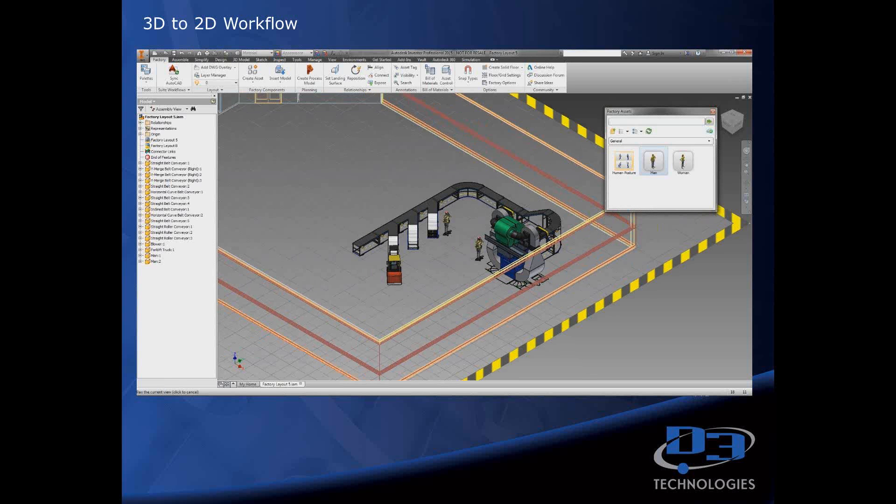
middle_click_drag(519, 281, 523, 283)
left_click(613, 131)
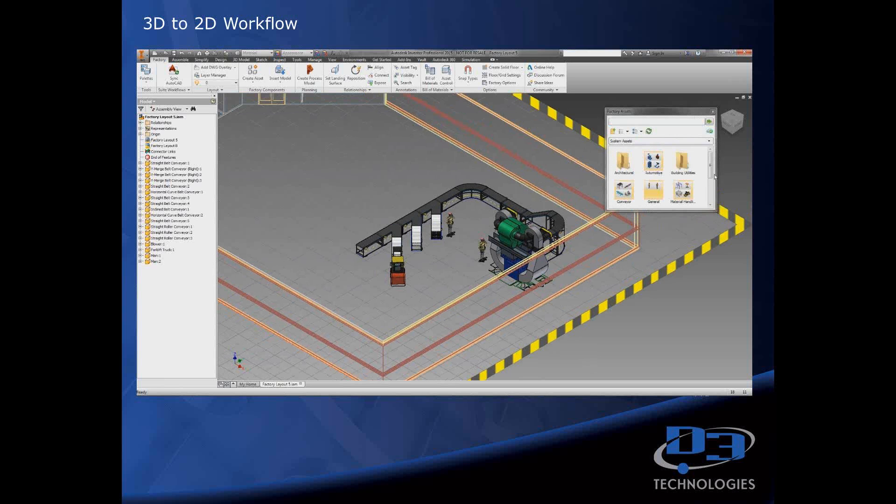
double_click(681, 194)
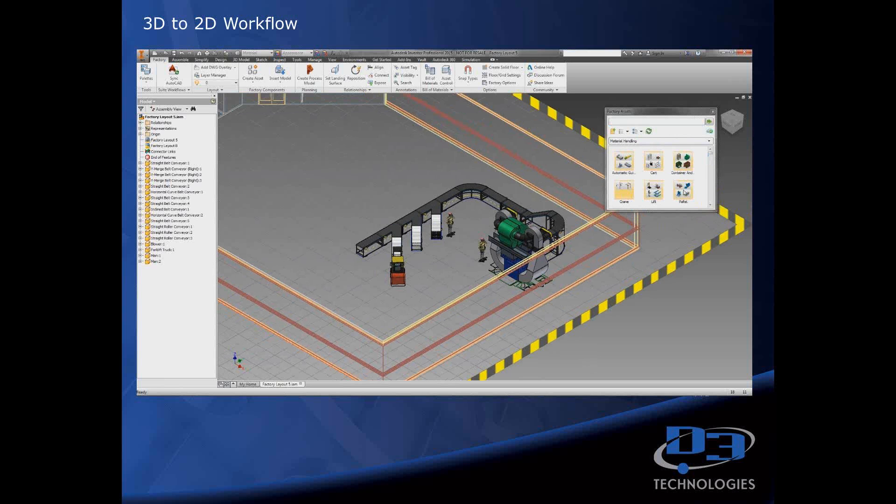
left_click(710, 205)
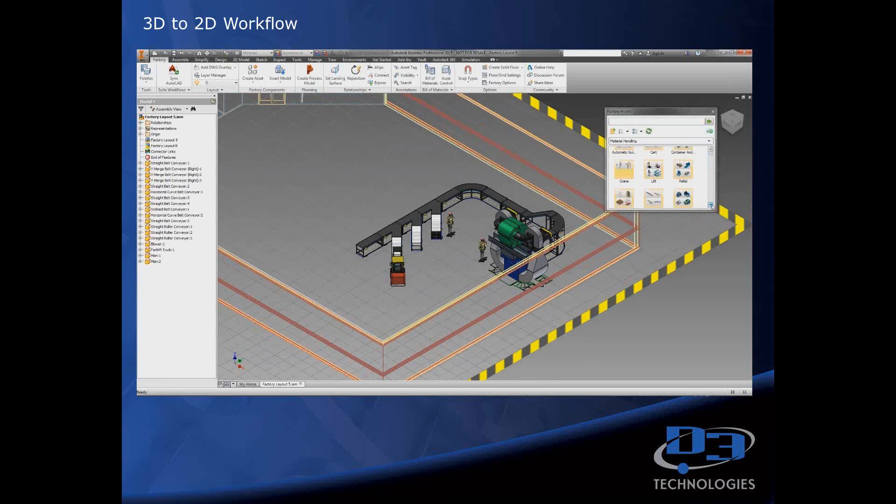
left_click(711, 204)
left_click(710, 205)
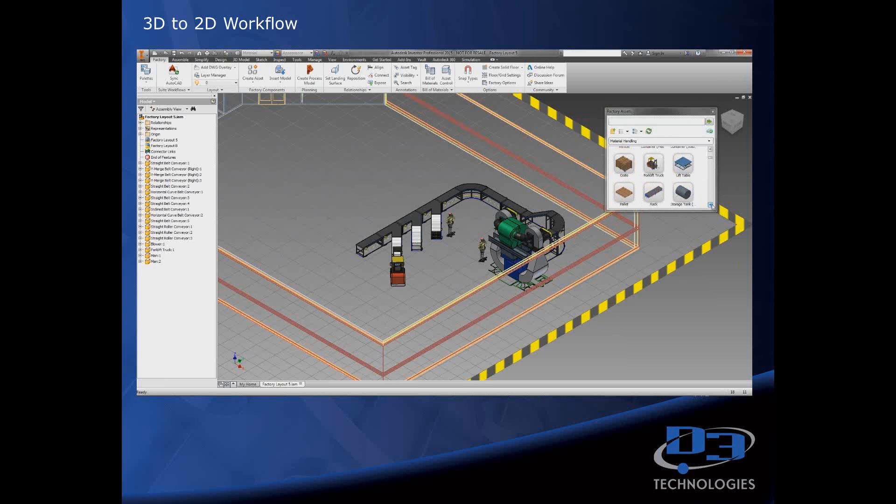
left_click(711, 205)
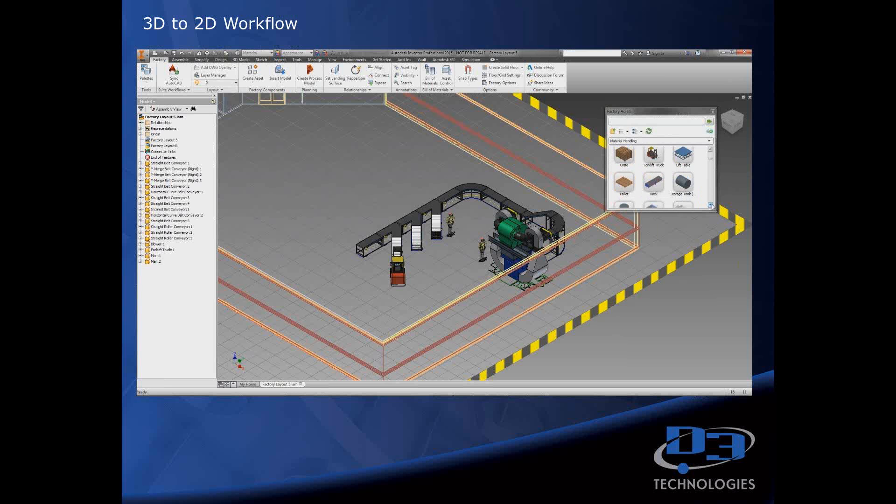
left_click(711, 205)
left_click(710, 205)
Place one horizontal storage tank on the open floor behind the straight belt conveyor line, keeping its default orientation.
left_click(682, 161)
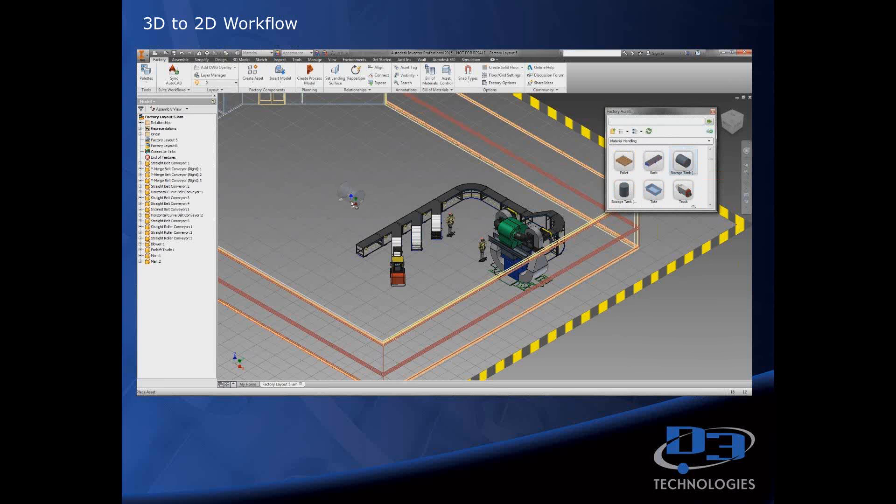
left_click(345, 203)
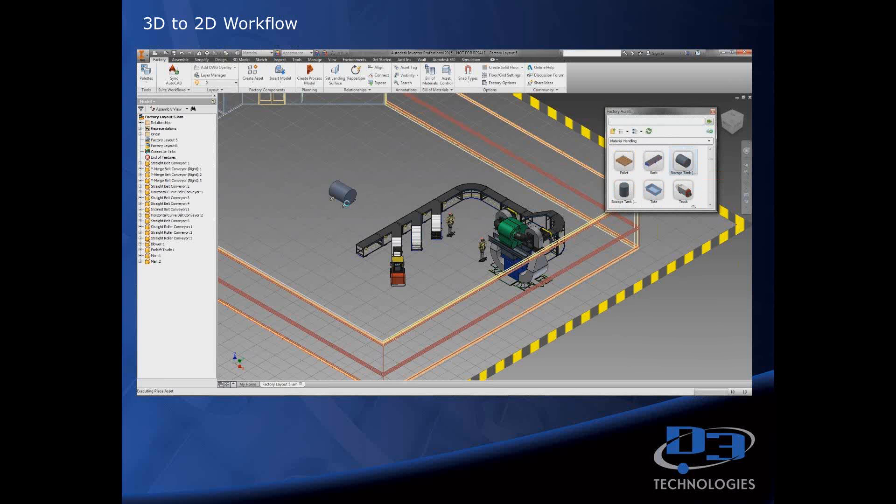
right_click(345, 203)
left_click(366, 211)
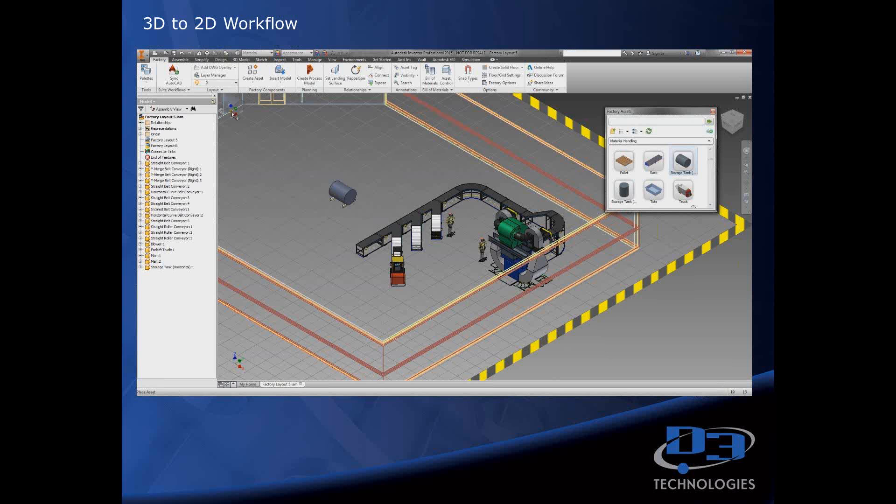
right_click(316, 177)
left_click(319, 182)
Save the assembly, sync it to AutoCAD and open the updated Factory Layout 5 drawing there.
left_click(174, 75)
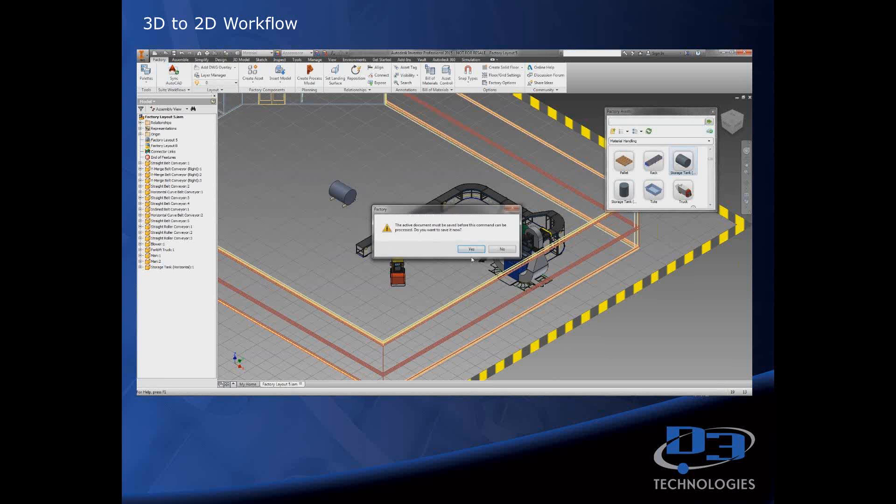
left_click(471, 249)
left_click(479, 204)
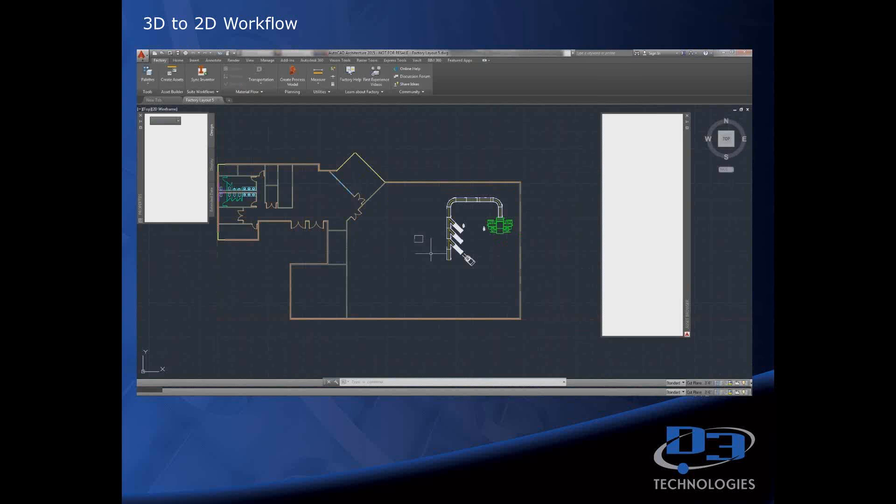
scroll(430, 254, "up", 5)
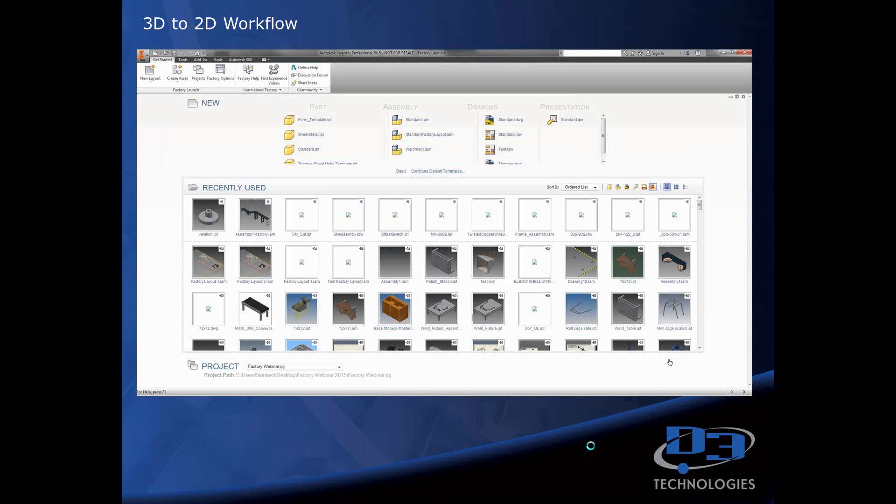
left_click(591, 445)
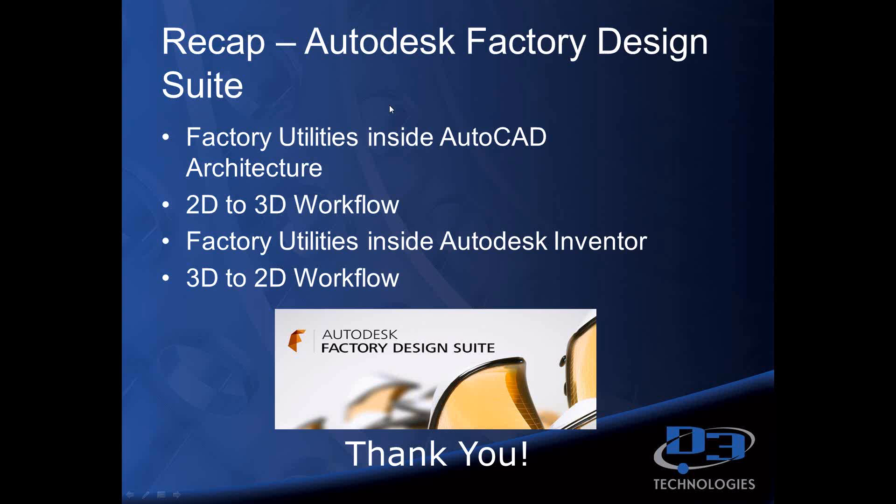